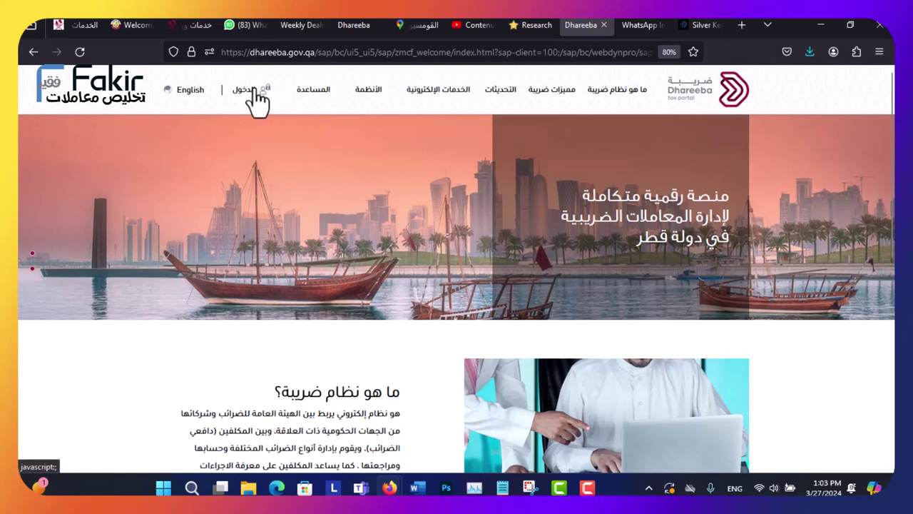
Log in to the Dhareeba portal with the smart card, entering the card PIN without saving it, and continue as Individual
{"action": "left_click", "coordinate": [253, 89]}
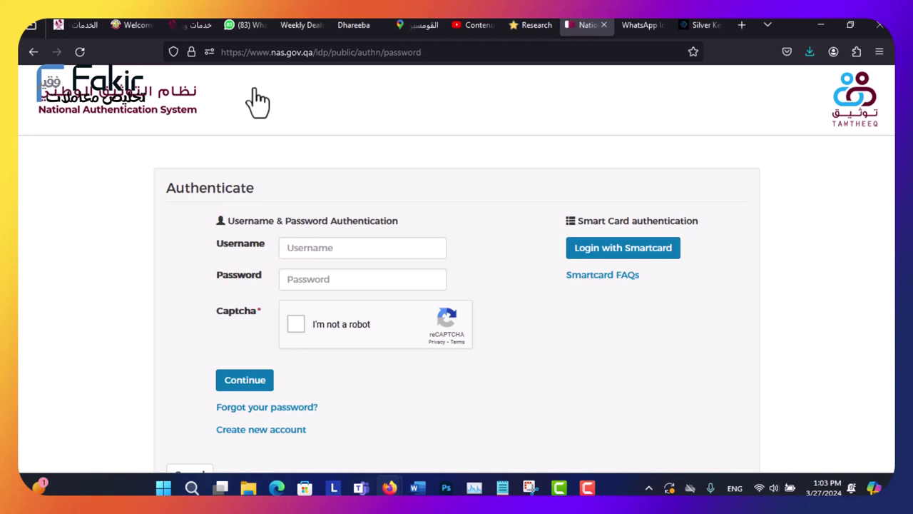
{"action": "left_click", "coordinate": [610, 261]}
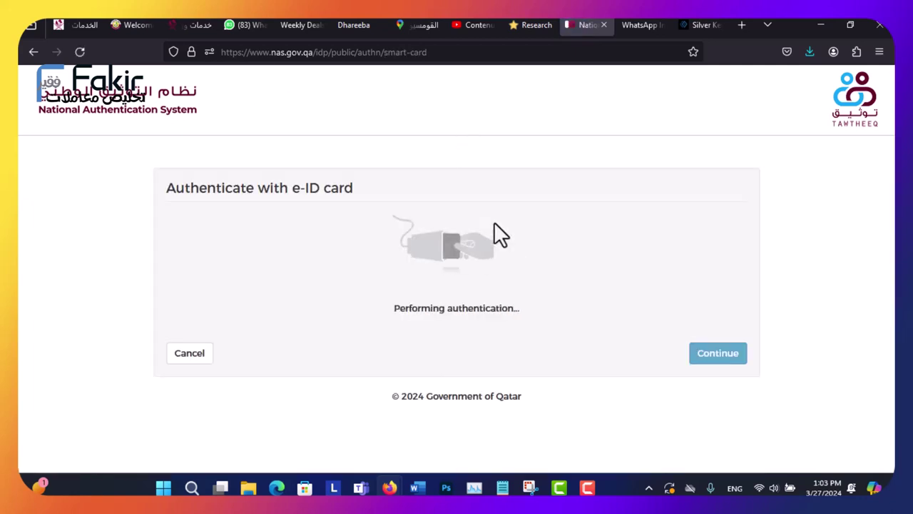
{"action": "type", "text": "****"}
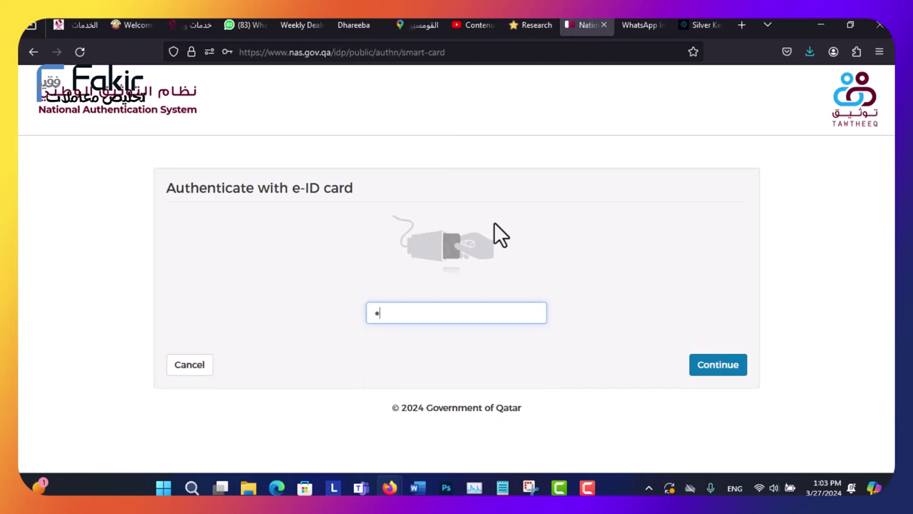
{"action": "key", "text": "Return"}
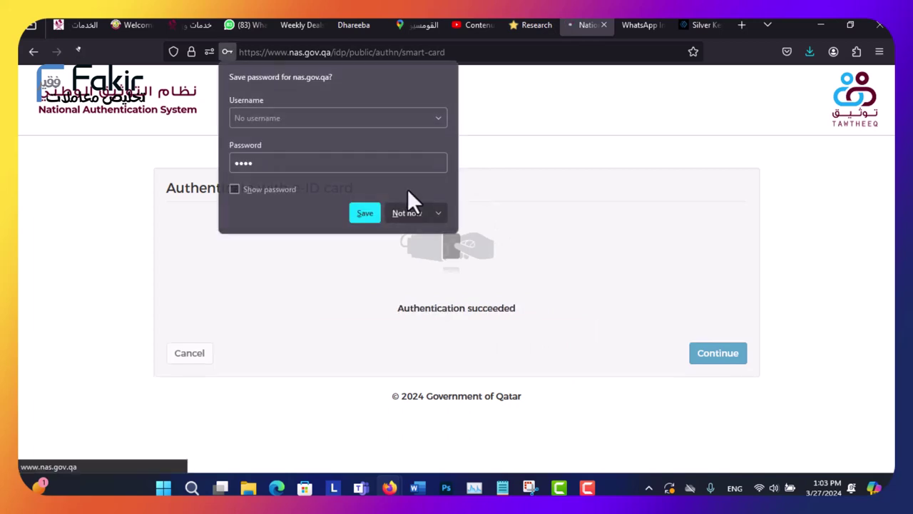
{"action": "left_click", "coordinate": [405, 213]}
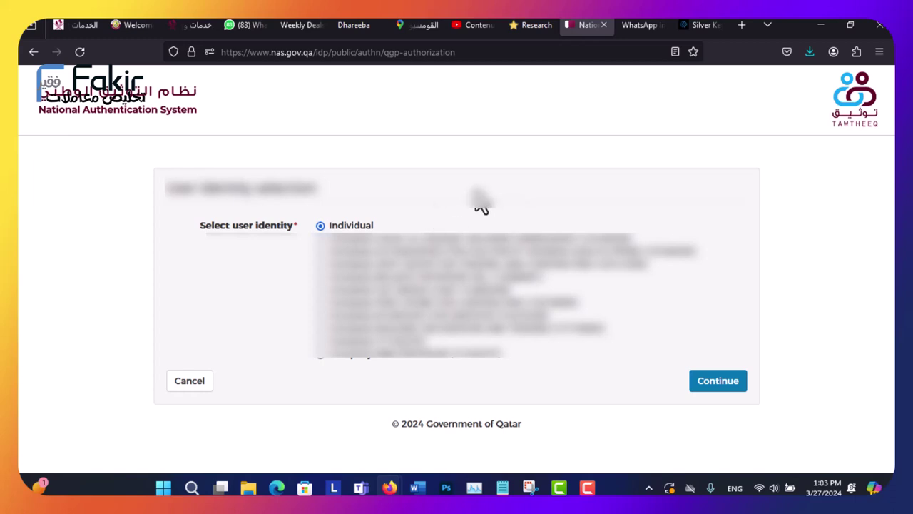
{"action": "left_click", "coordinate": [716, 393]}
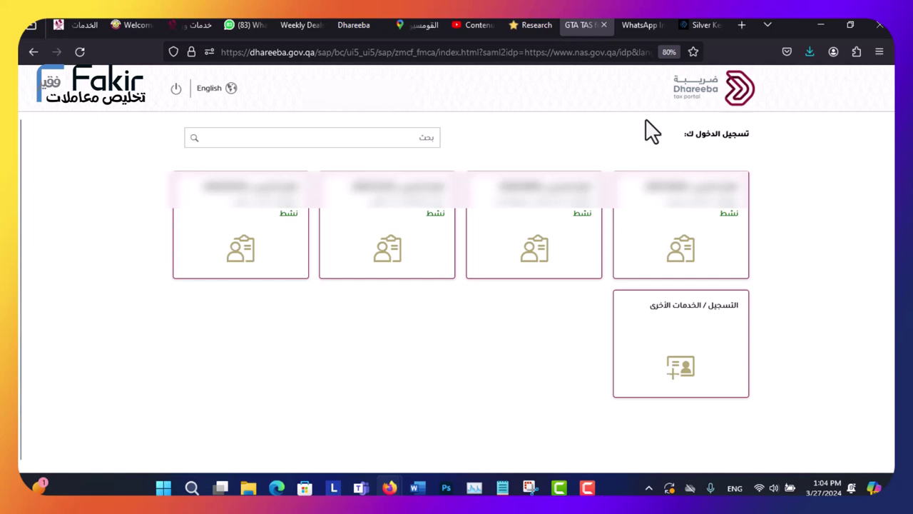
Enter the first active taxpayer account and view the filing obligations (التزامات التقديم) under tax returns
{"action": "left_click", "coordinate": [661, 227]}
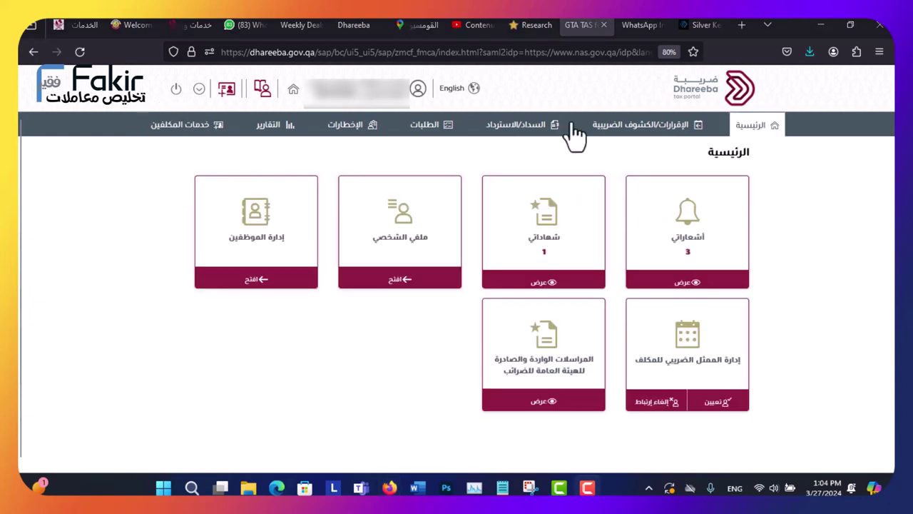
{"action": "left_click", "coordinate": [673, 139]}
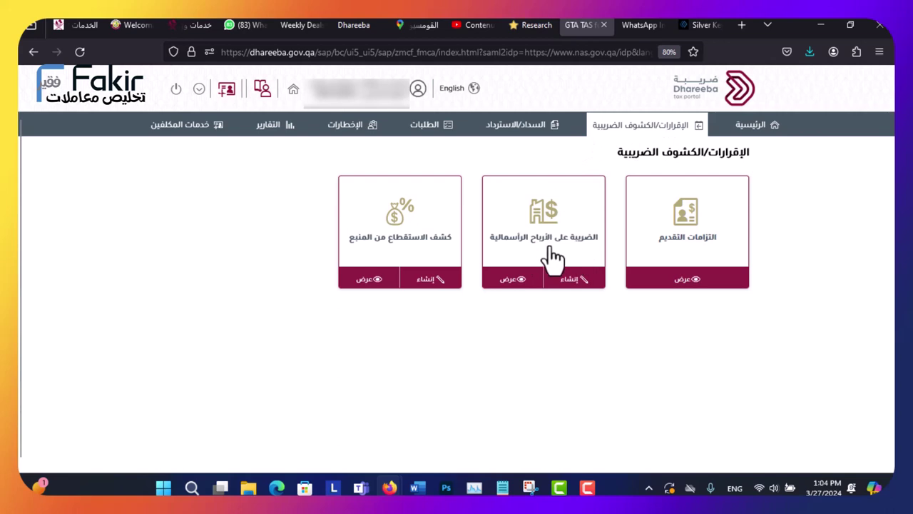
{"action": "left_click", "coordinate": [516, 284]}
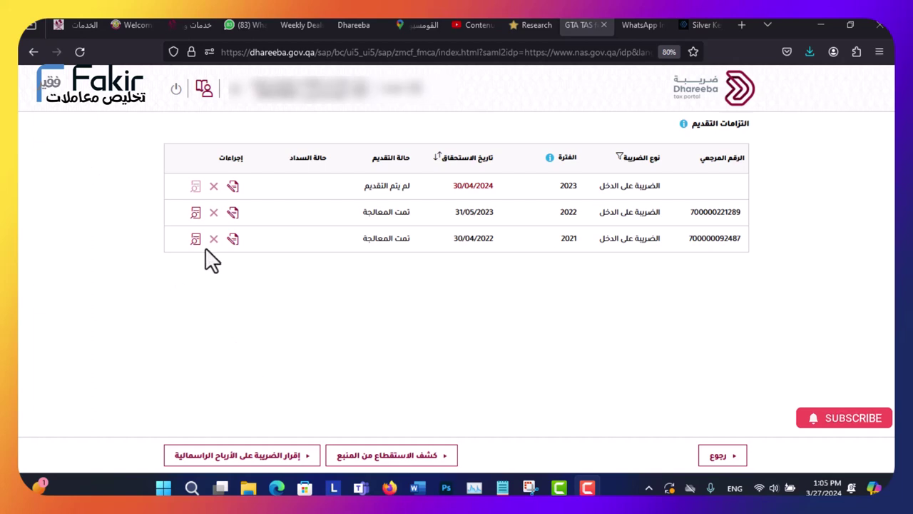
Start the income tax return for the 2023 period and proceed past the taxpayer instructions
{"action": "left_click", "coordinate": [235, 192]}
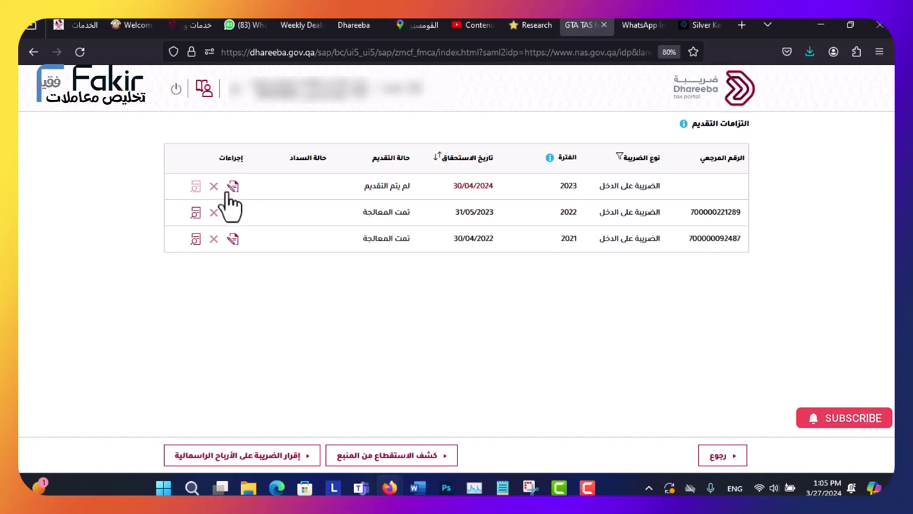
{"action": "left_click", "coordinate": [231, 194]}
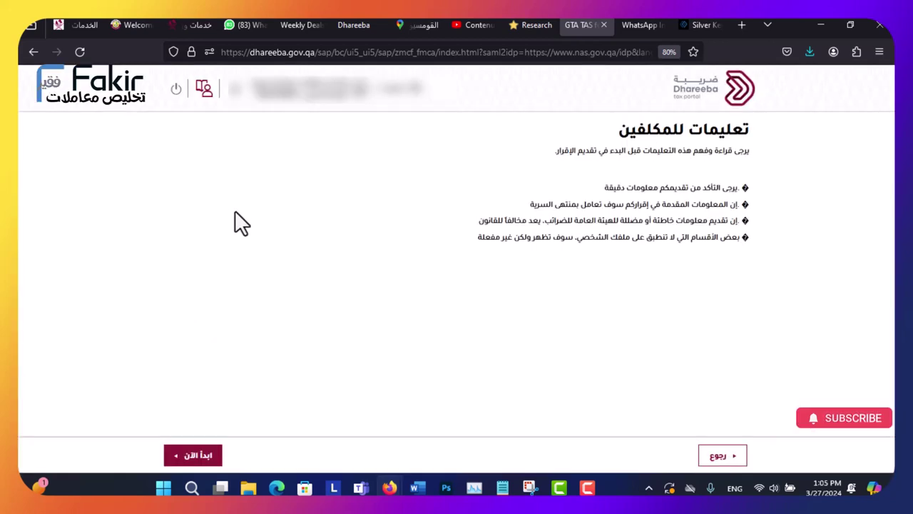
{"action": "left_click", "coordinate": [194, 457]}
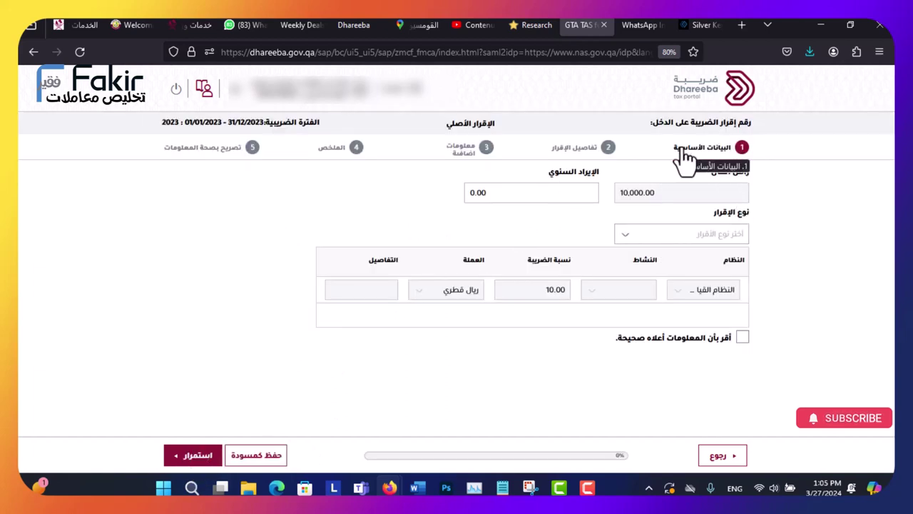
Set the return type to الإقرار المبسط (simplified return) and select the annual revenue amount
{"action": "left_click", "coordinate": [623, 233]}
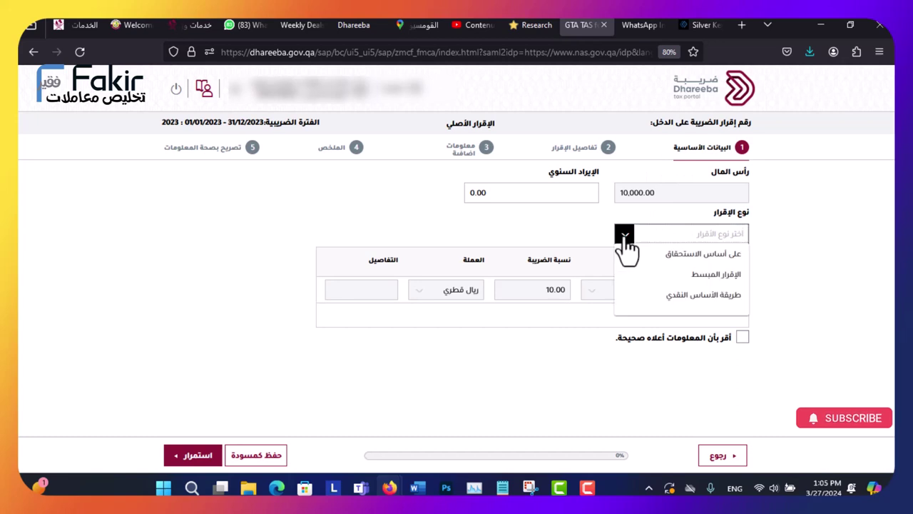
{"action": "left_click", "coordinate": [674, 277]}
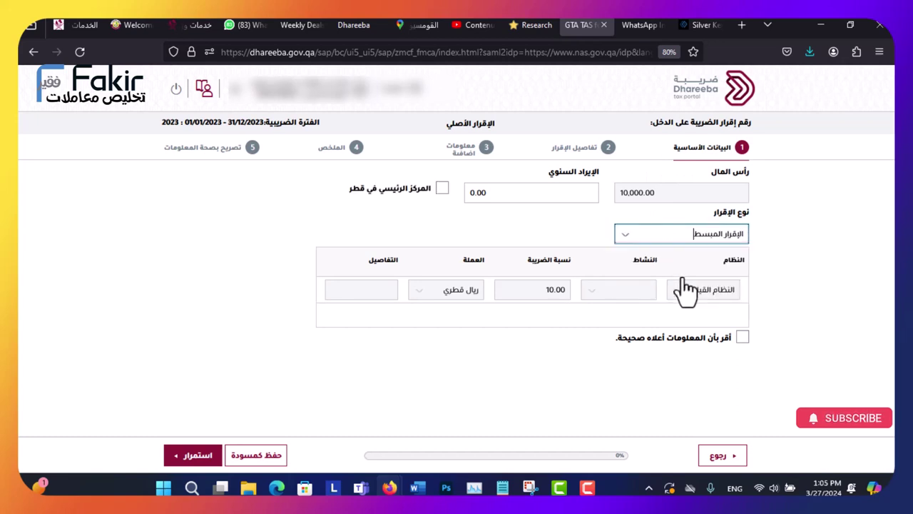
{"action": "double_click", "coordinate": [517, 192]}
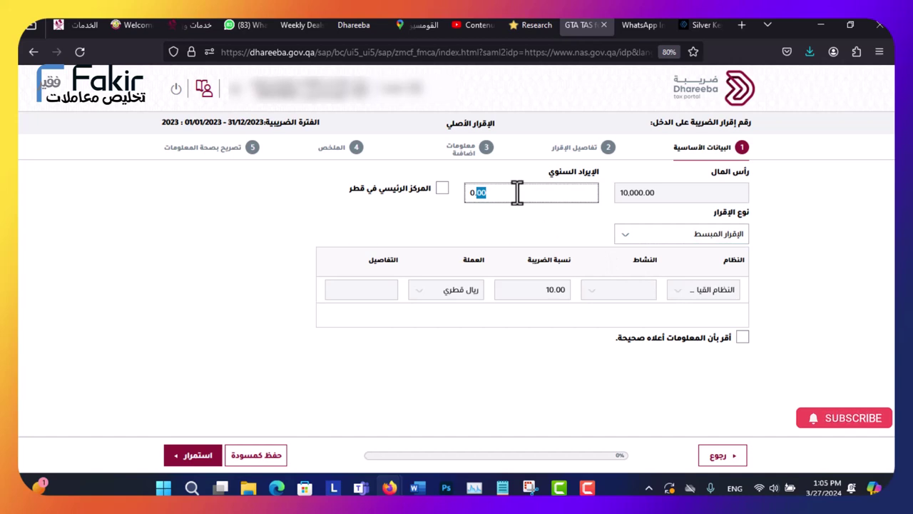
{"action": "left_click_drag", "start_coordinate": [517, 193], "coordinate": [450, 188]}
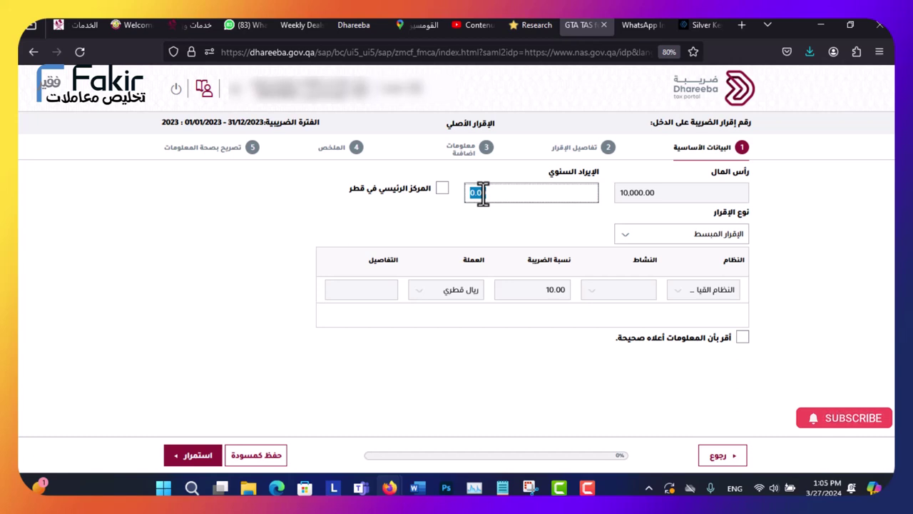
{"action": "left_click_drag", "start_coordinate": [483, 193], "coordinate": [495, 221]}
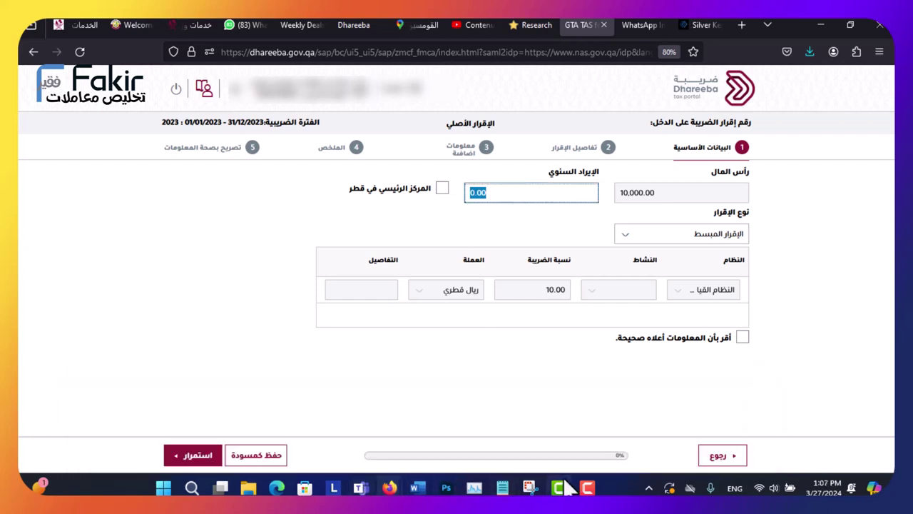
Switch to Excel and try to open the recent workbook flbait 2022
{"action": "left_click", "coordinate": [191, 488]}
{"action": "type", "text": "excel"}
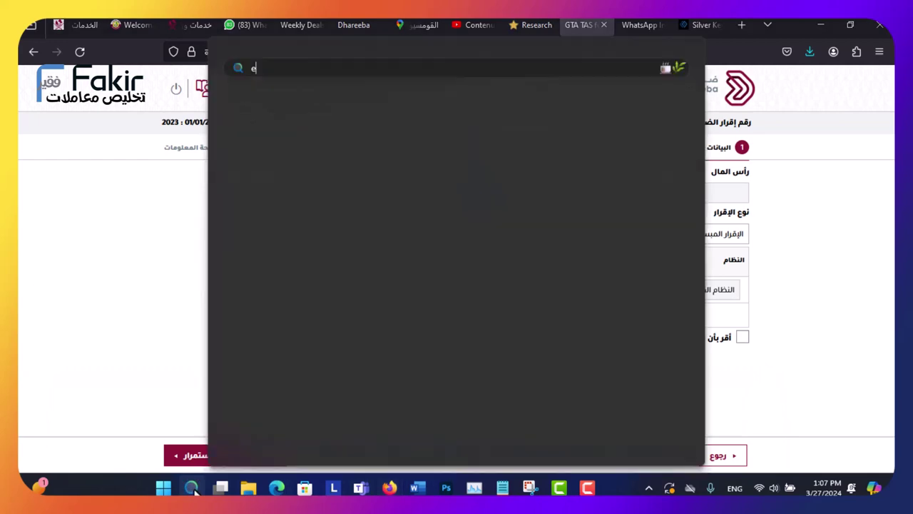
{"action": "left_click", "coordinate": [290, 163]}
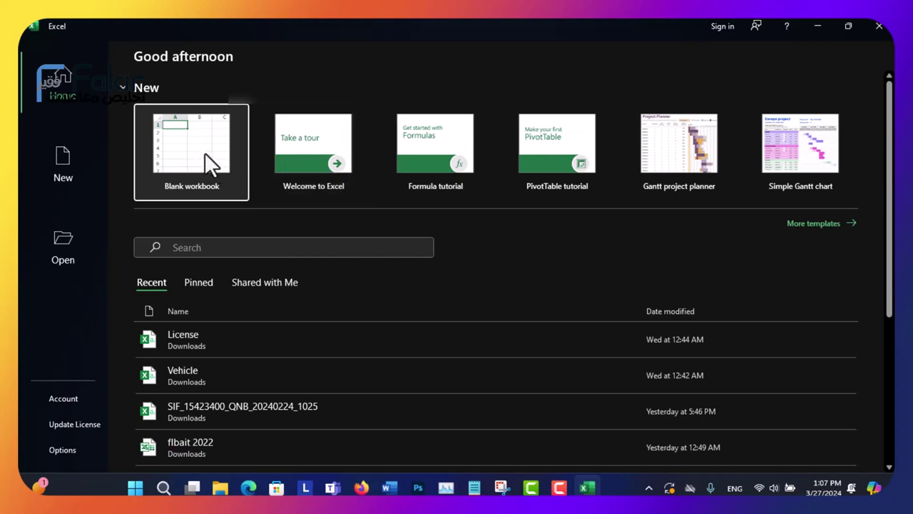
{"action": "left_click", "coordinate": [169, 449]}
{"action": "scroll", "coordinate": [169, 451], "scroll_direction": "down", "scroll_amount": 3}
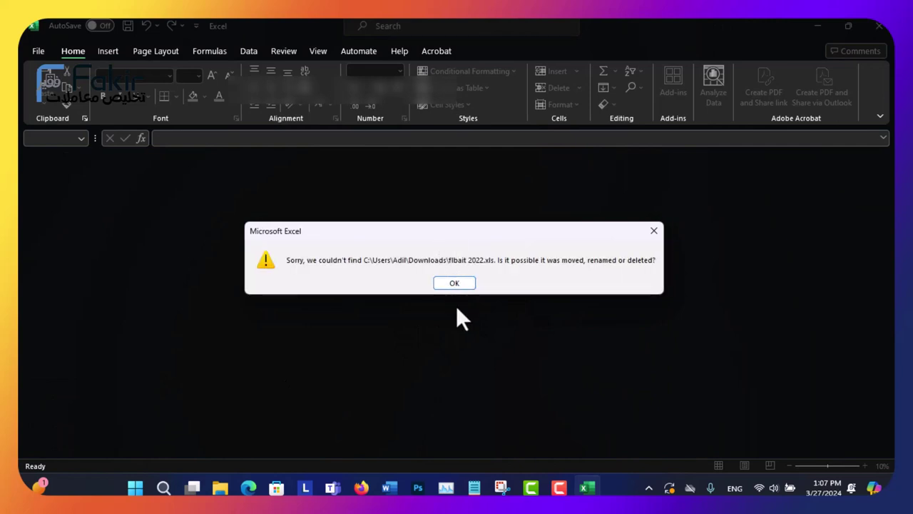
{"action": "left_click", "coordinate": [449, 283]}
Switch to File Explorer and open the workbook flbait 2023 from the Downloads folder
{"action": "left_click", "coordinate": [220, 488]}
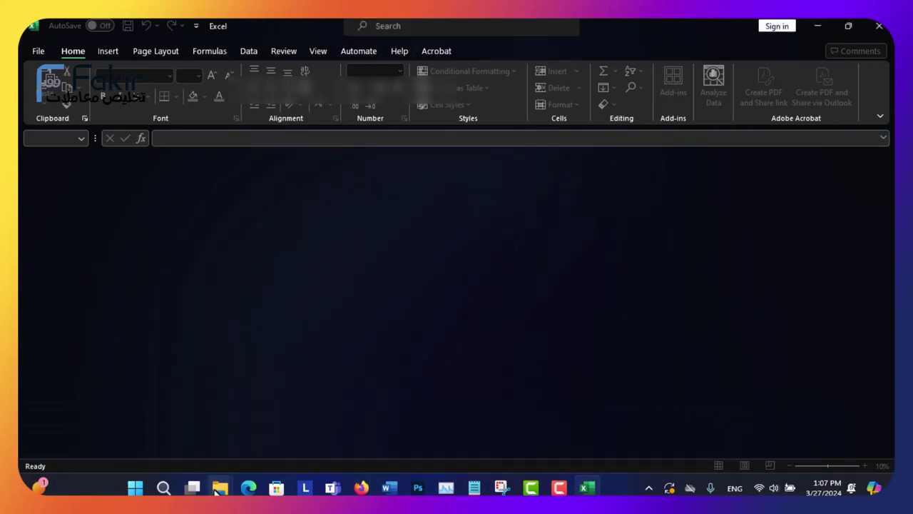
{"action": "left_click", "coordinate": [219, 488]}
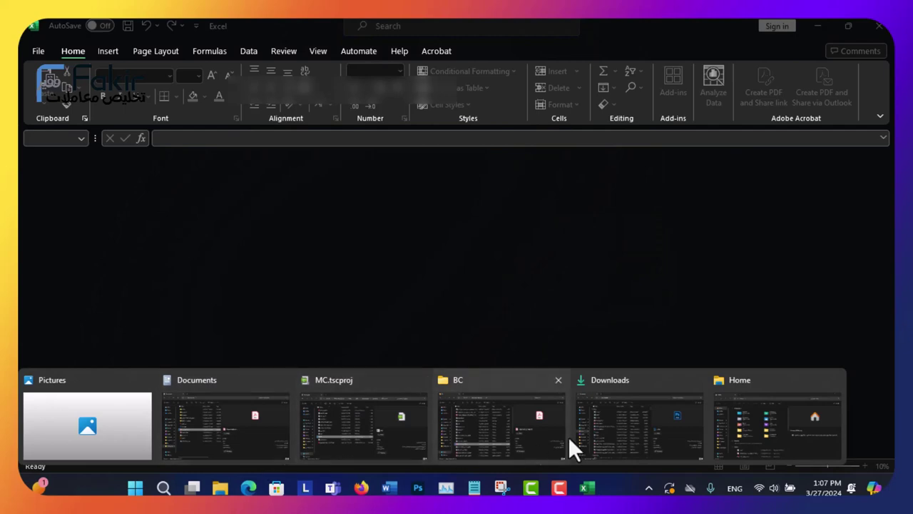
{"action": "left_click", "coordinate": [587, 433]}
{"action": "scroll", "coordinate": [300, 243], "scroll_direction": "down", "scroll_amount": 3}
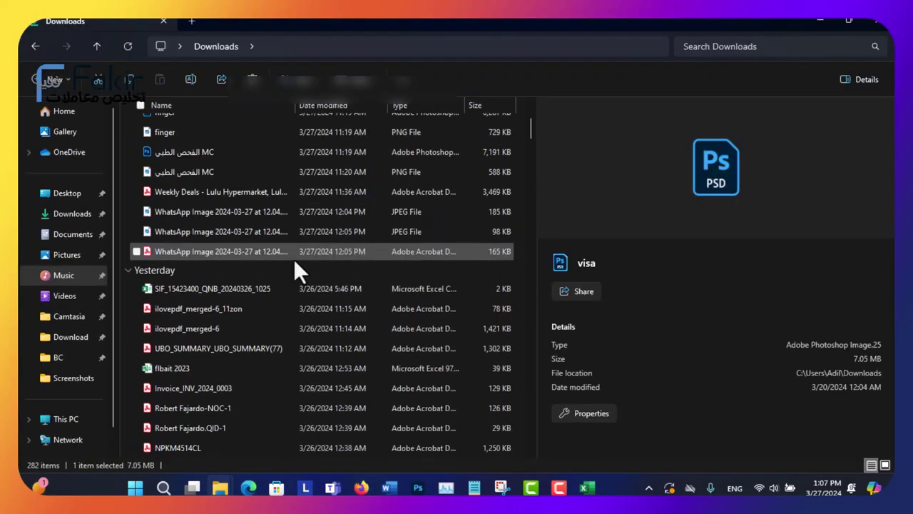
{"action": "scroll", "coordinate": [291, 261], "scroll_direction": "down", "scroll_amount": 2}
{"action": "double_click", "coordinate": [185, 249]}
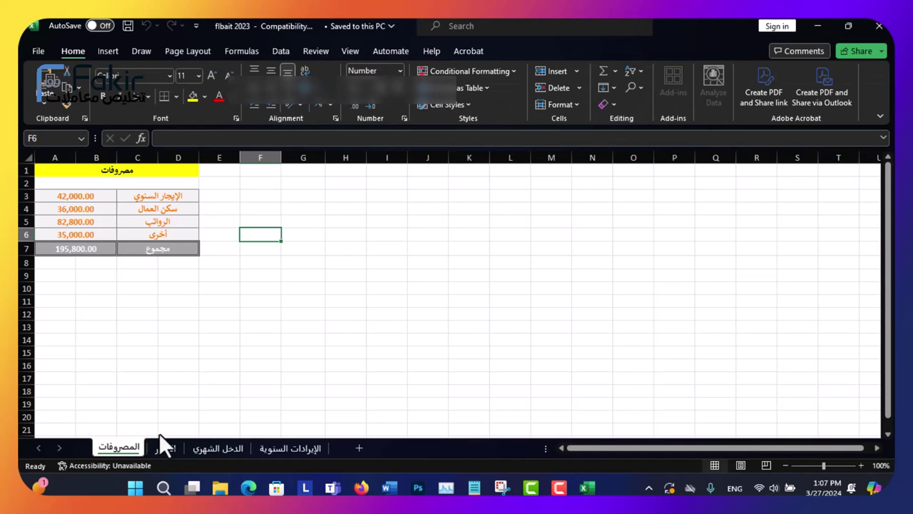
Examine the monthly income amounts from January to December on the الدخل الشهري sheet
{"action": "left_click", "coordinate": [223, 448]}
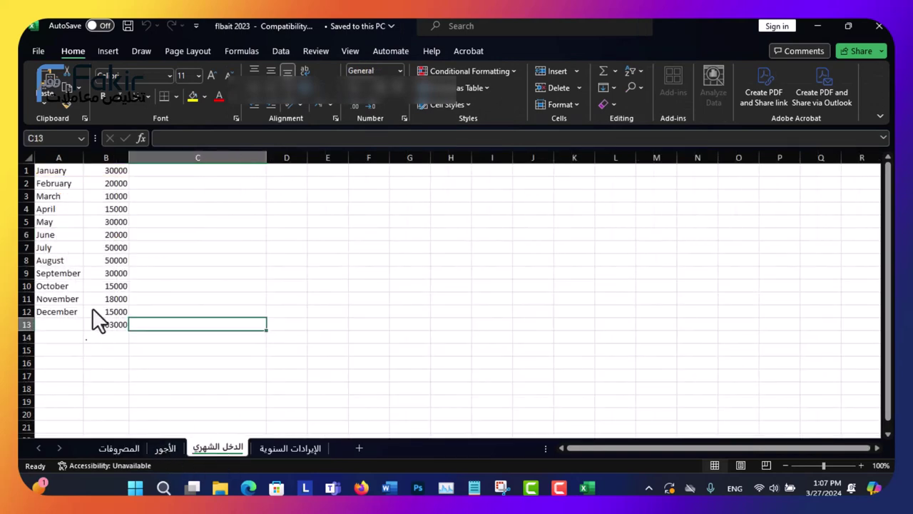
{"action": "left_click", "coordinate": [110, 171]}
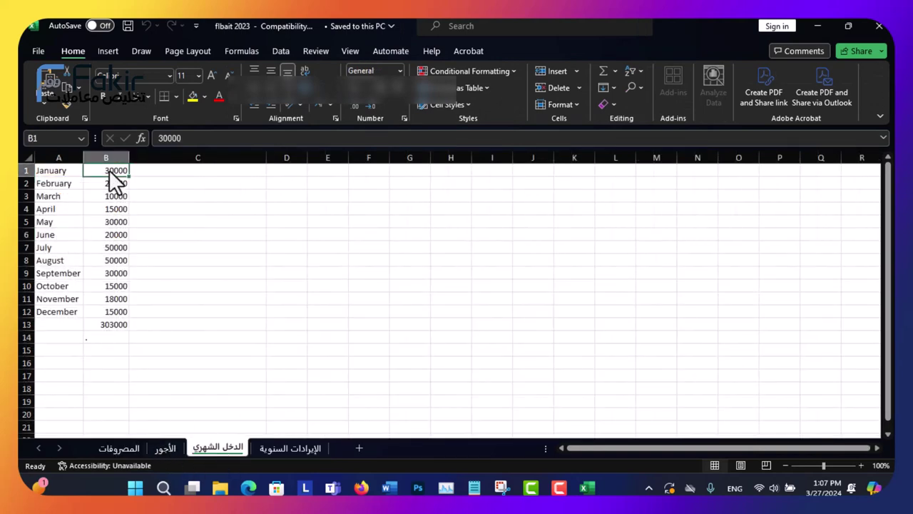
{"action": "left_click", "coordinate": [115, 184]}
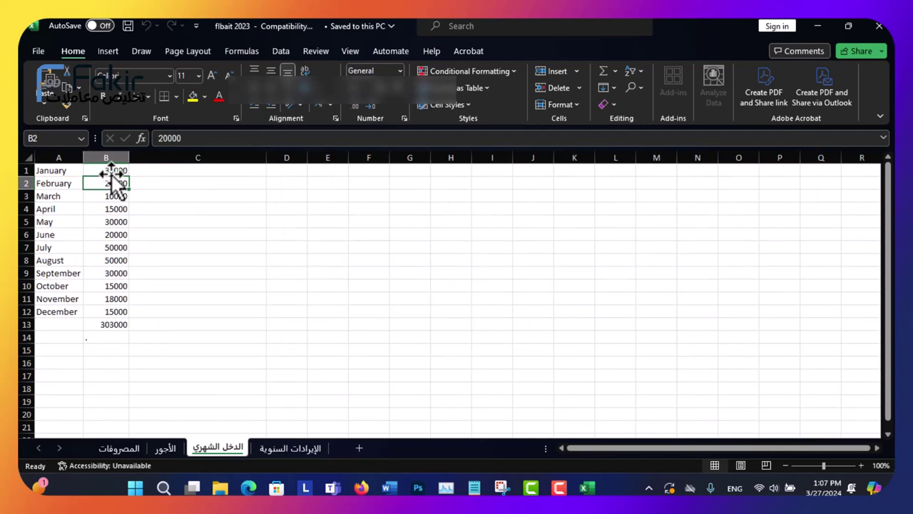
{"action": "left_click", "coordinate": [107, 172]}
{"action": "left_click_drag", "start_coordinate": [72, 178], "coordinate": [63, 321]}
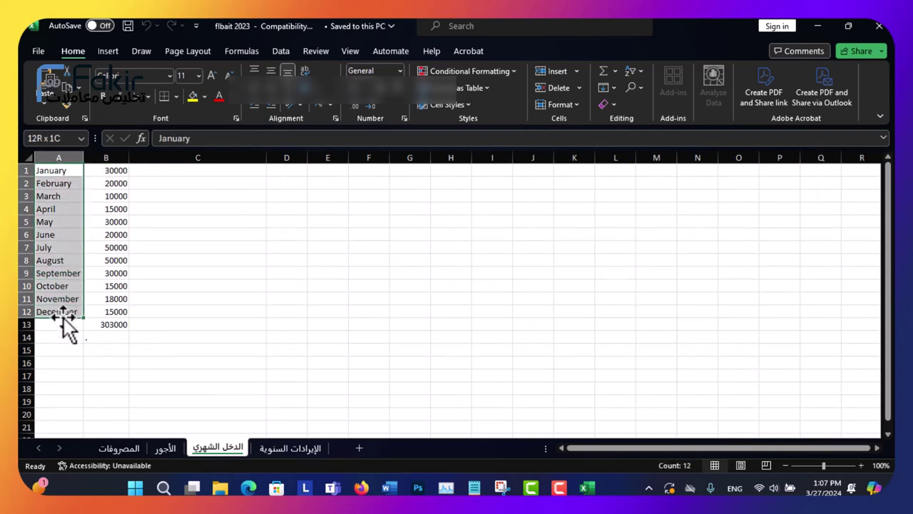
{"action": "left_click", "coordinate": [107, 175]}
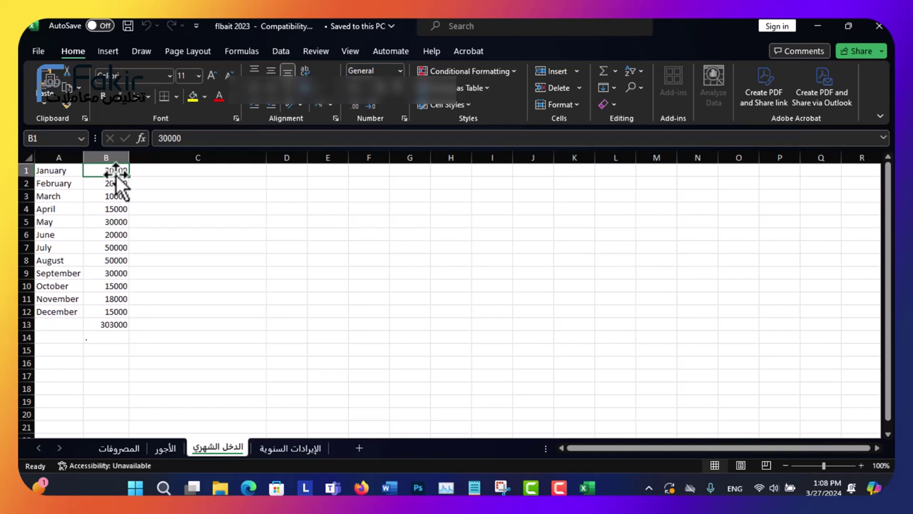
{"action": "left_click", "coordinate": [110, 183]}
{"action": "left_click", "coordinate": [112, 196]}
{"action": "left_click", "coordinate": [114, 209]}
{"action": "left_click", "coordinate": [115, 222]}
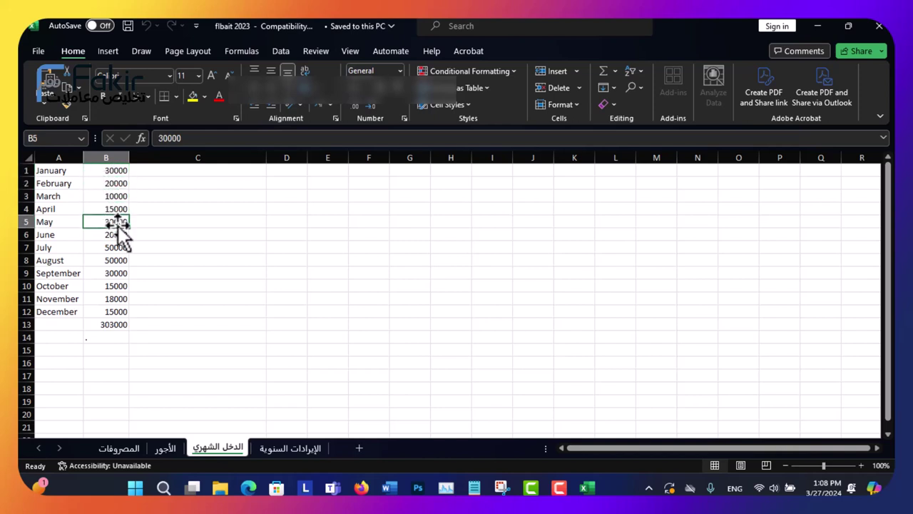
{"action": "left_click", "coordinate": [117, 235]}
{"action": "left_click", "coordinate": [118, 248]}
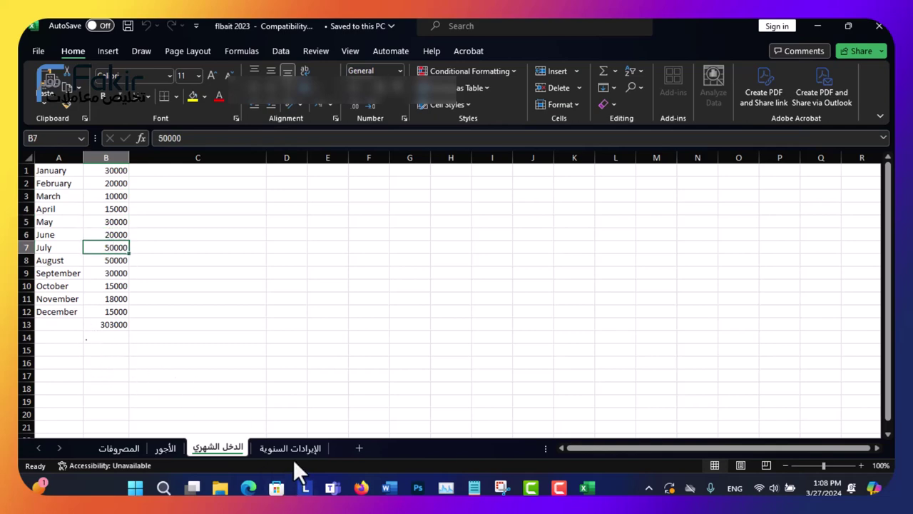
Review the monthly wage totals and employee numbers on the الأجور sheet, and show the المصروفات sheet
{"action": "left_click", "coordinate": [164, 450]}
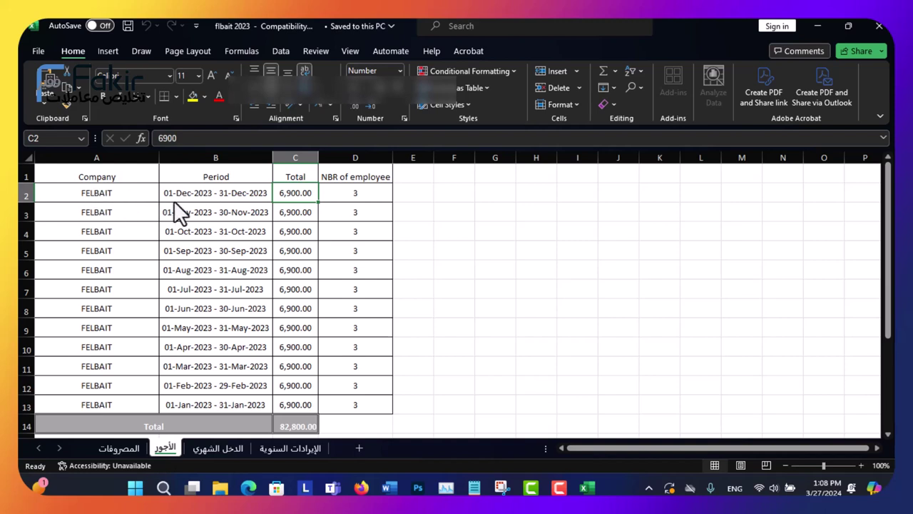
{"action": "left_click", "coordinate": [354, 192]}
{"action": "left_click", "coordinate": [298, 194]}
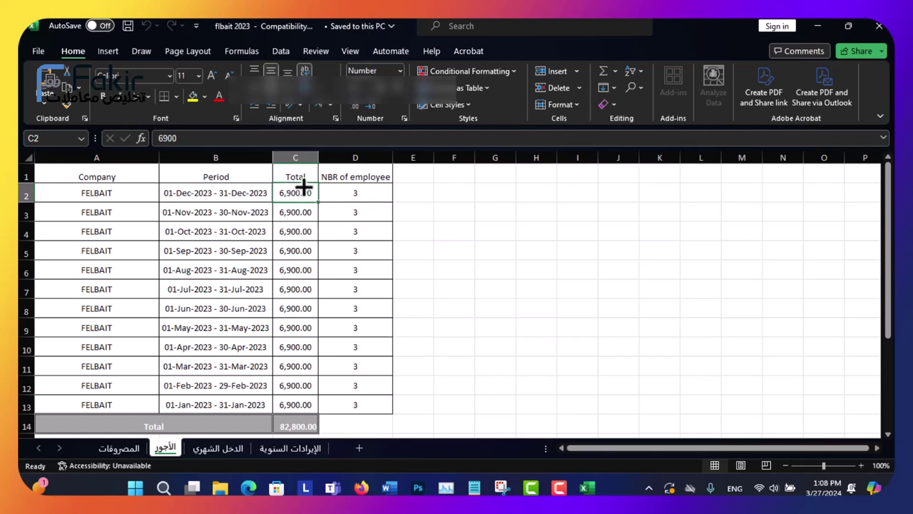
{"action": "scroll", "coordinate": [292, 234], "scroll_direction": "down", "scroll_amount": 2}
{"action": "scroll", "coordinate": [291, 230], "scroll_direction": "up", "scroll_amount": 2}
{"action": "scroll", "coordinate": [293, 256], "scroll_direction": "down", "scroll_amount": 1}
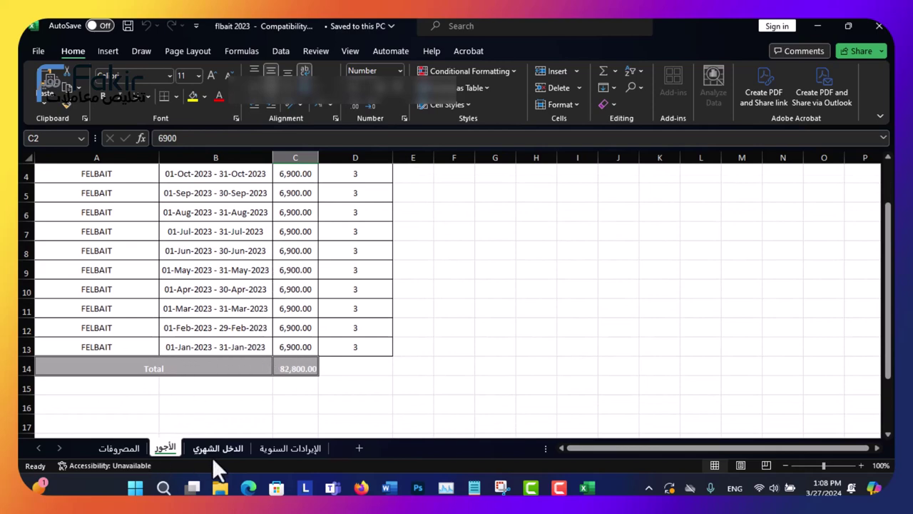
{"action": "left_click", "coordinate": [119, 449]}
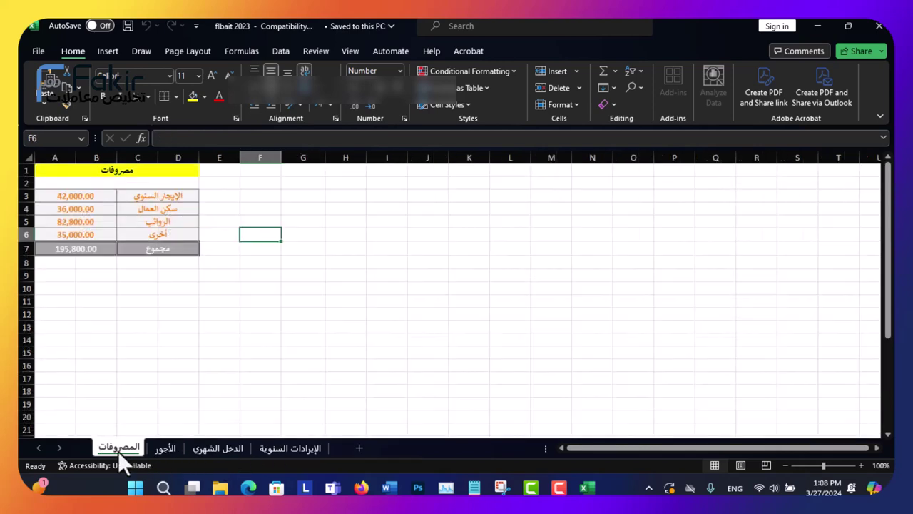
Set the workers' housing (سكن العمال) and annual rent (الإيجار السنوي) amounts on the المصروفات sheet to 0
{"action": "left_click", "coordinate": [76, 194]}
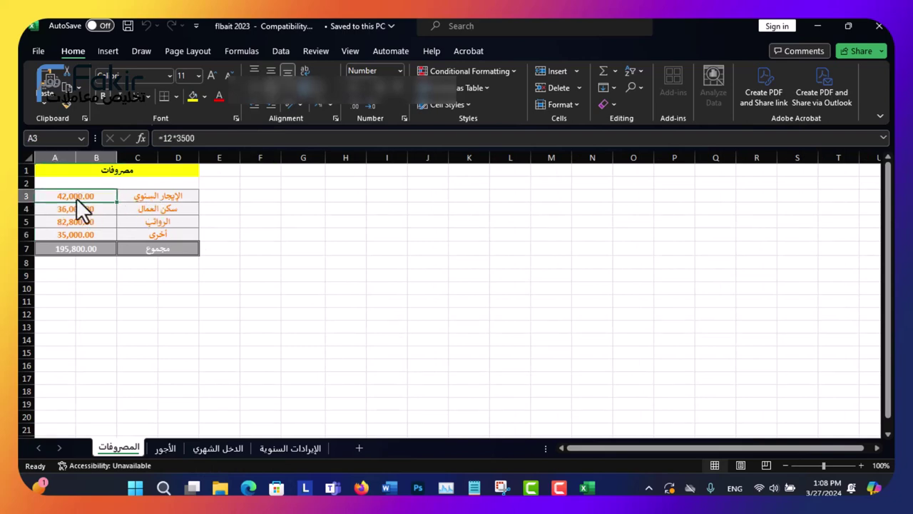
{"action": "left_click", "coordinate": [75, 208]}
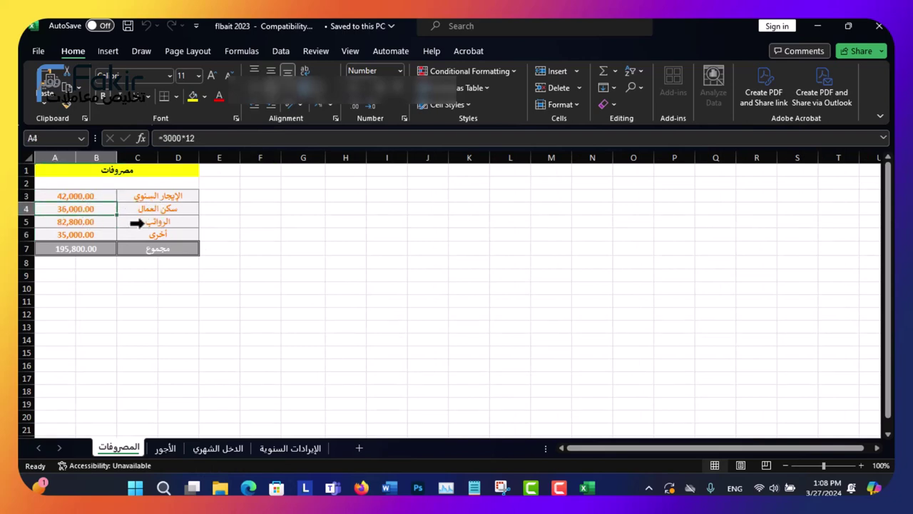
{"action": "type", "text": "0"}
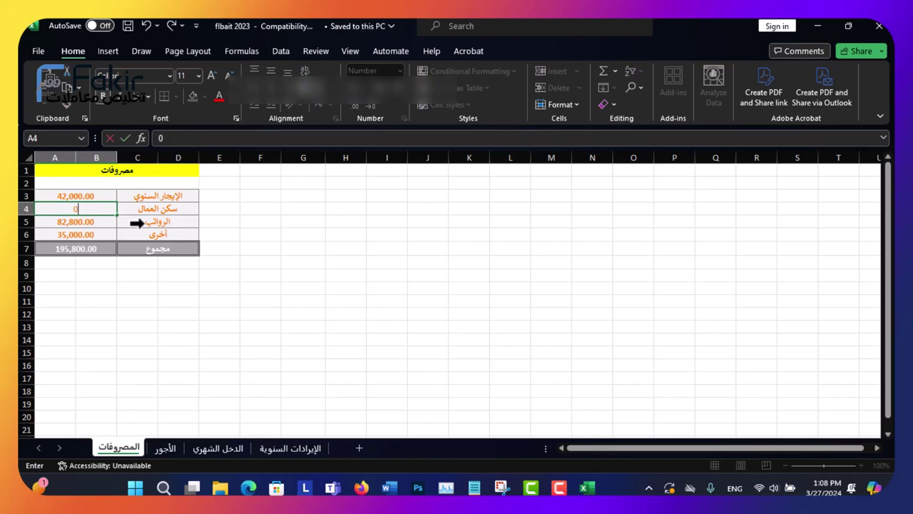
{"action": "key", "text": "Return"}
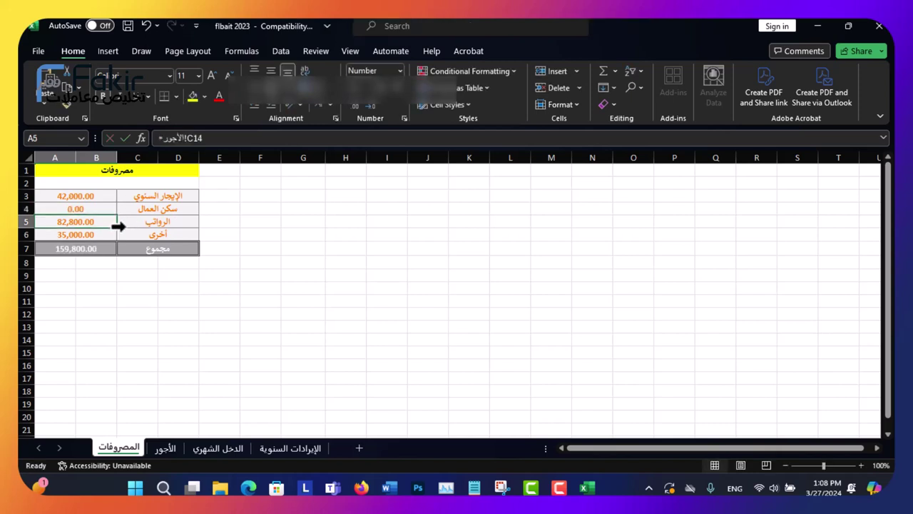
{"action": "left_click", "coordinate": [87, 200]}
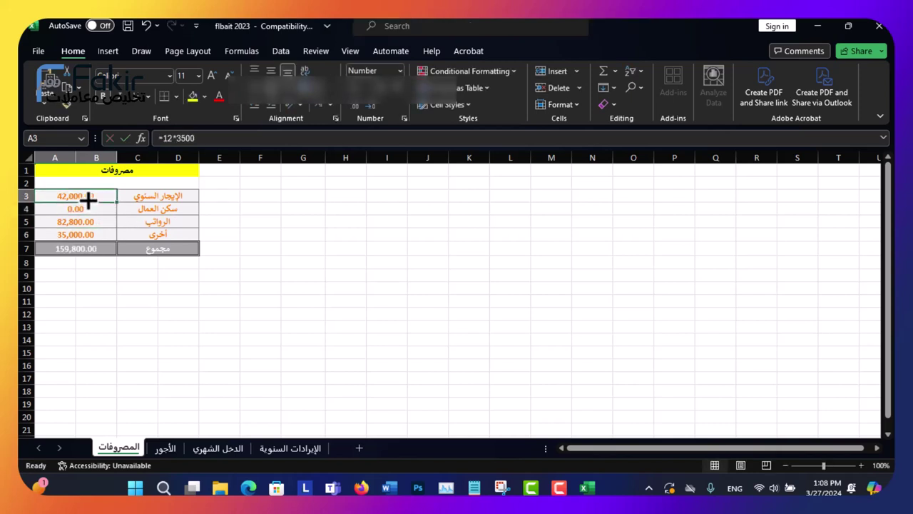
{"action": "type", "text": "0"}
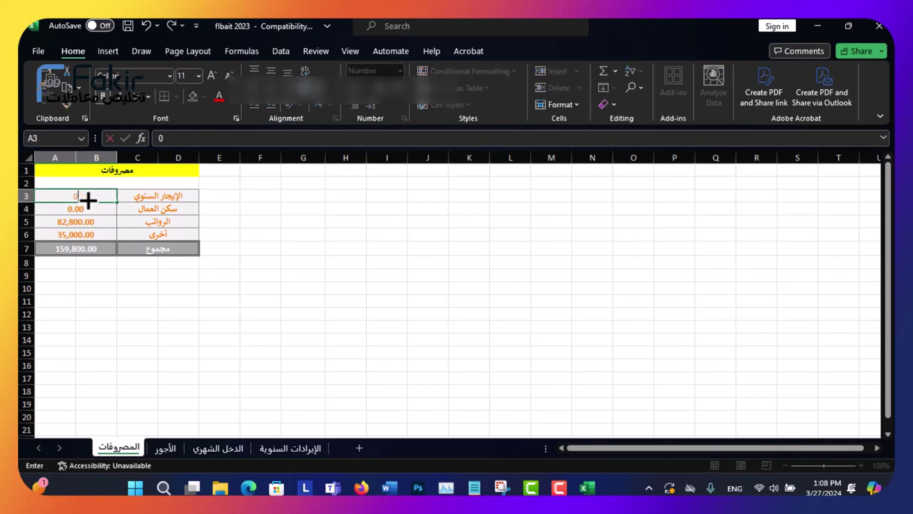
{"action": "key", "text": "Return"}
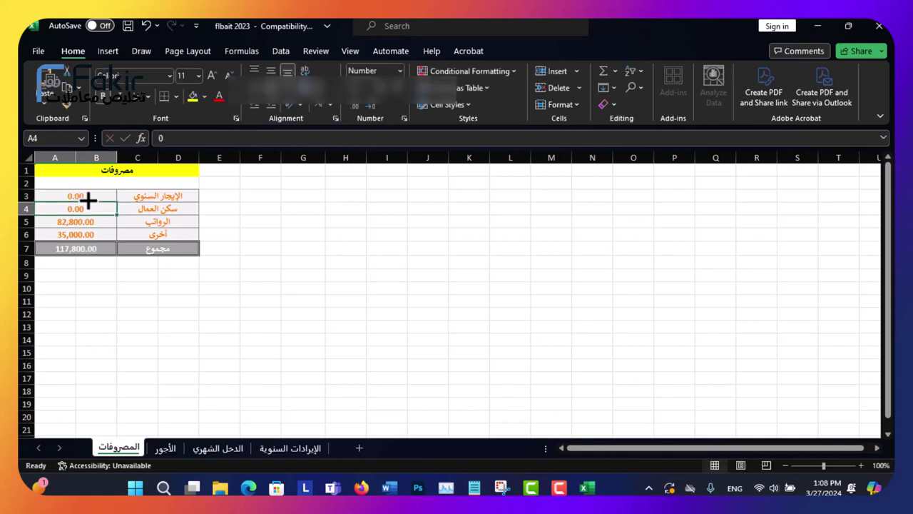
Set the salaries (الرواتب) amount on the المصروفات sheet to 0 and check the other expenses (أخرى) entry
{"action": "left_click", "coordinate": [79, 223]}
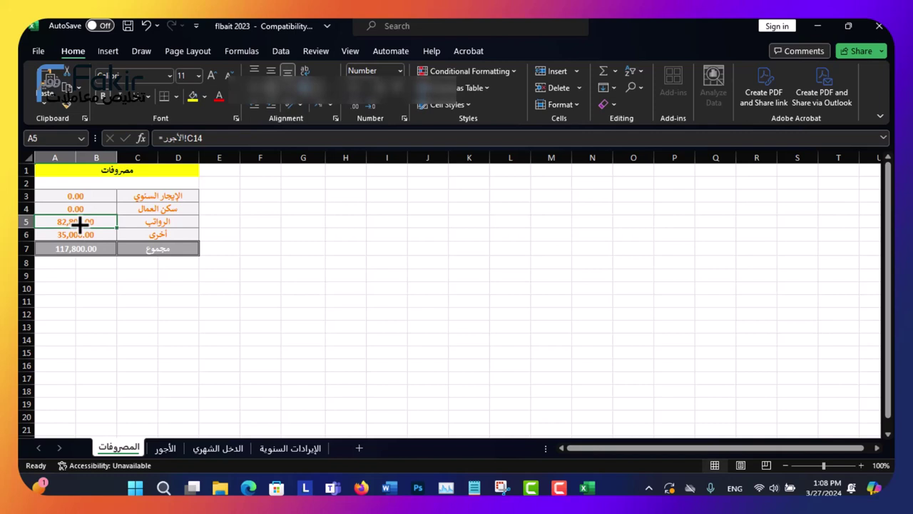
{"action": "type", "text": "0"}
{"action": "key", "text": "Return"}
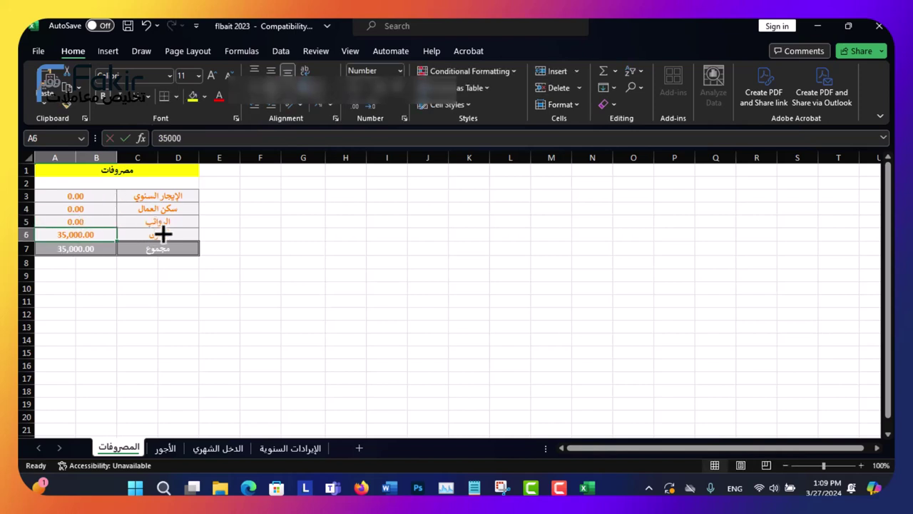
{"action": "left_click", "coordinate": [164, 234]}
{"action": "left_click", "coordinate": [82, 235]}
{"action": "left_click", "coordinate": [126, 301]}
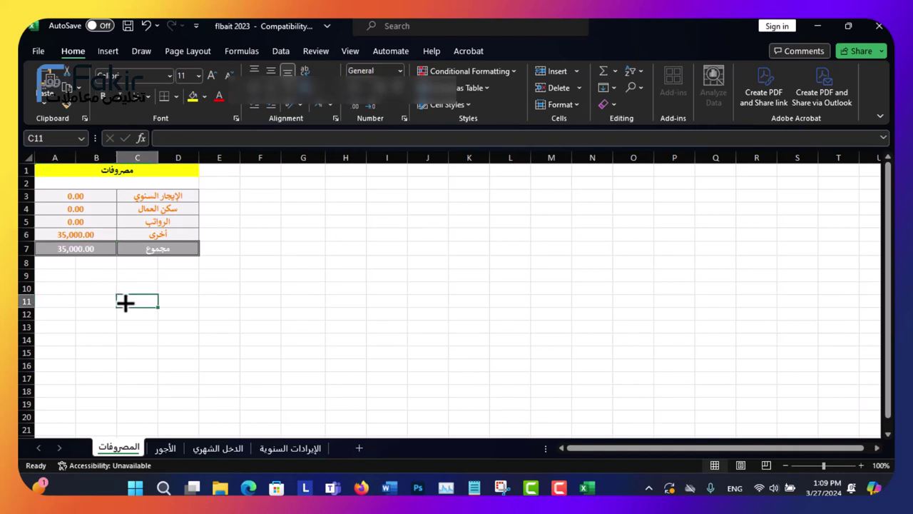
Review the annual revenue, annual expenses and net profit cells on the الإيرادات السنوية sheet
{"action": "left_click", "coordinate": [295, 450]}
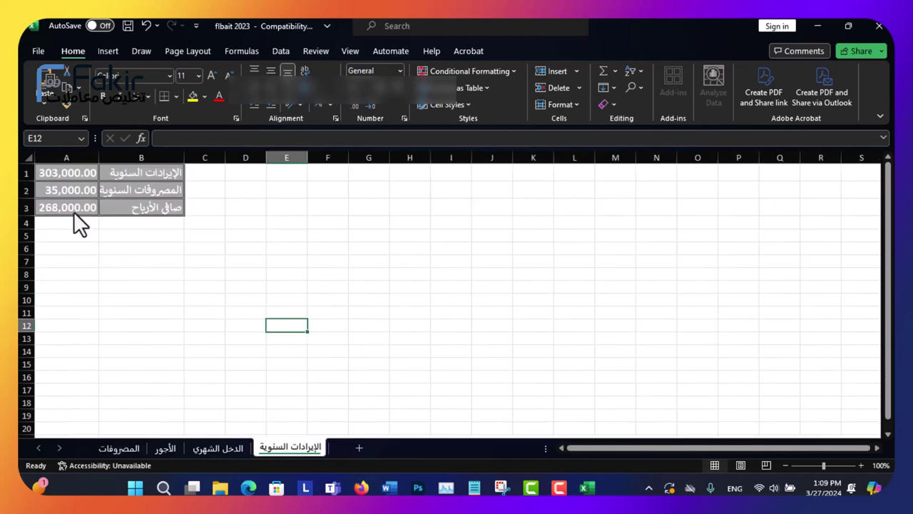
{"action": "left_click", "coordinate": [54, 173]}
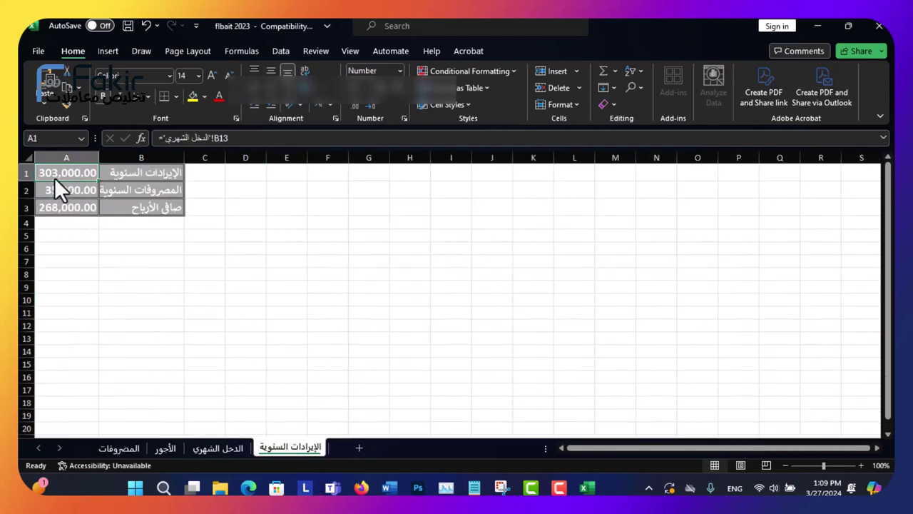
{"action": "left_click", "coordinate": [69, 193]}
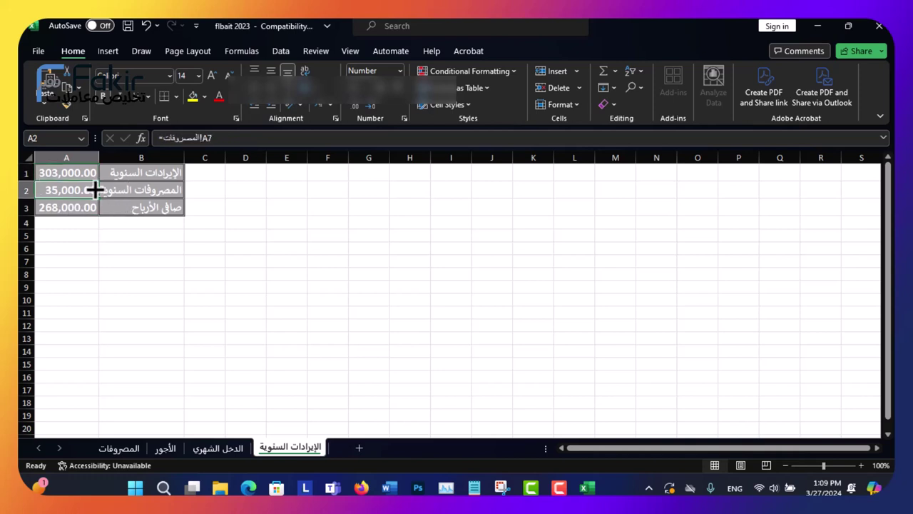
{"action": "left_click", "coordinate": [75, 206]}
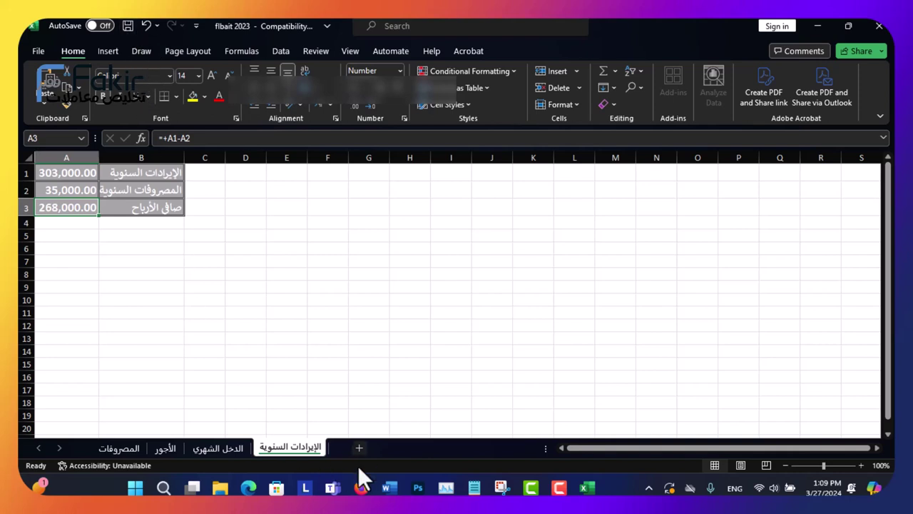
Switch to the Dhareeba return in Firefox and set the annual revenue (الإيراد السنوي) to 303000 from the workbook
{"action": "left_click", "coordinate": [364, 489]}
{"action": "left_click", "coordinate": [414, 448]}
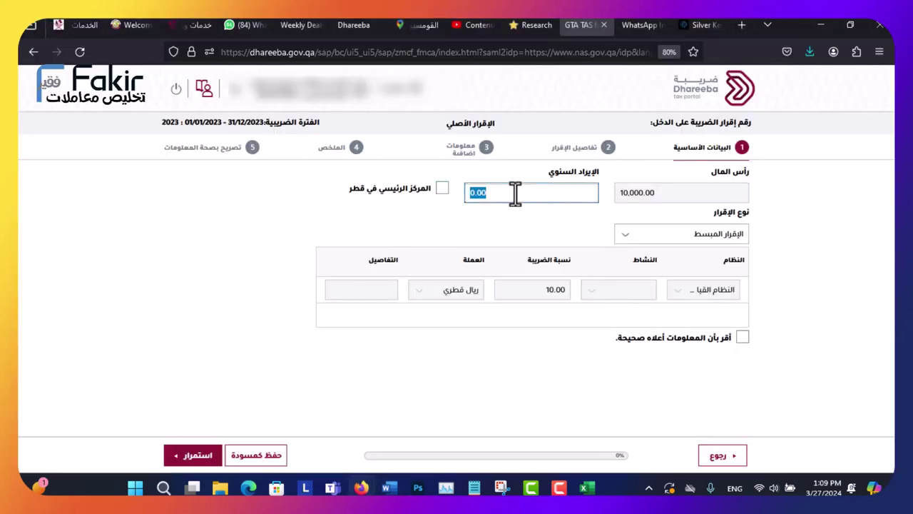
{"action": "key", "text": "alt+Tab"}
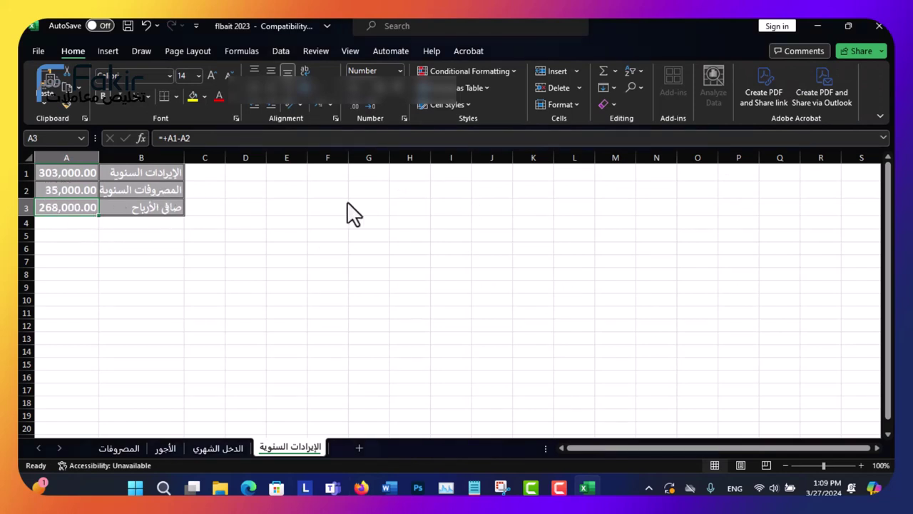
{"action": "key", "text": "alt+Tab"}
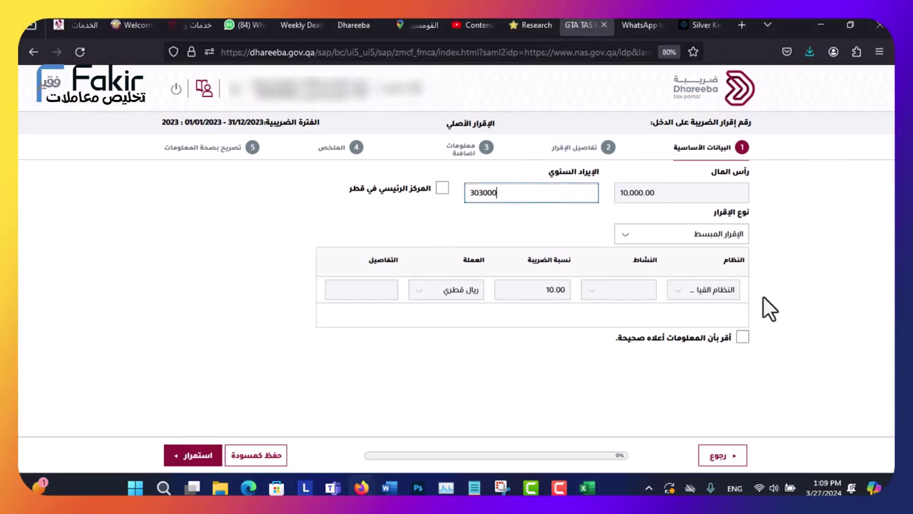
Certify the basic information as correct, mark the head office as located in Qatar, and continue to the return details
{"action": "left_click", "coordinate": [741, 337]}
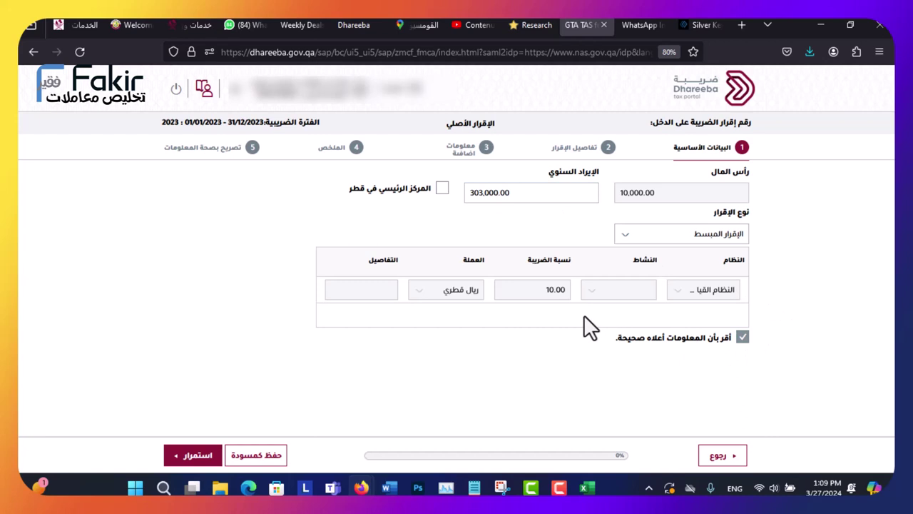
{"action": "left_click", "coordinate": [439, 190]}
{"action": "left_click", "coordinate": [187, 460]}
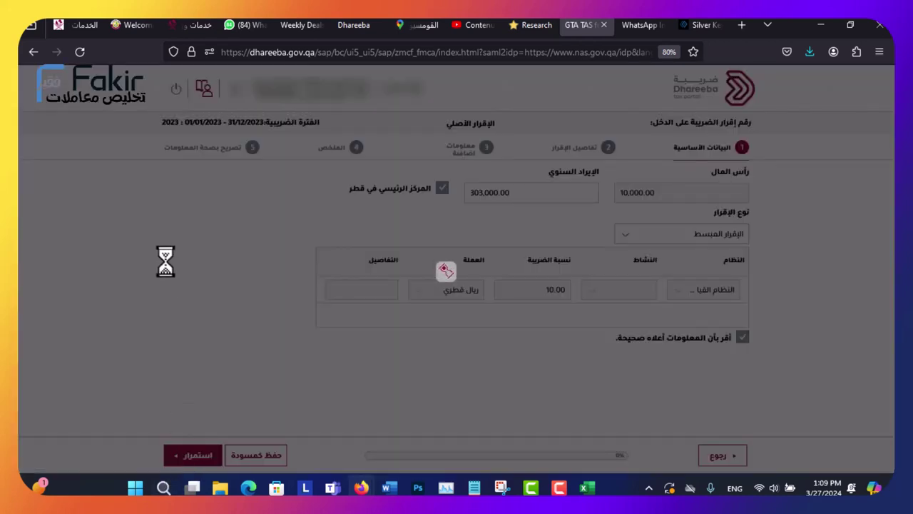
Set the general expenses (المصروفات العامة, item 1.2.3) to 15000 in the return details
{"action": "scroll", "coordinate": [364, 239], "scroll_direction": "down", "scroll_amount": 1}
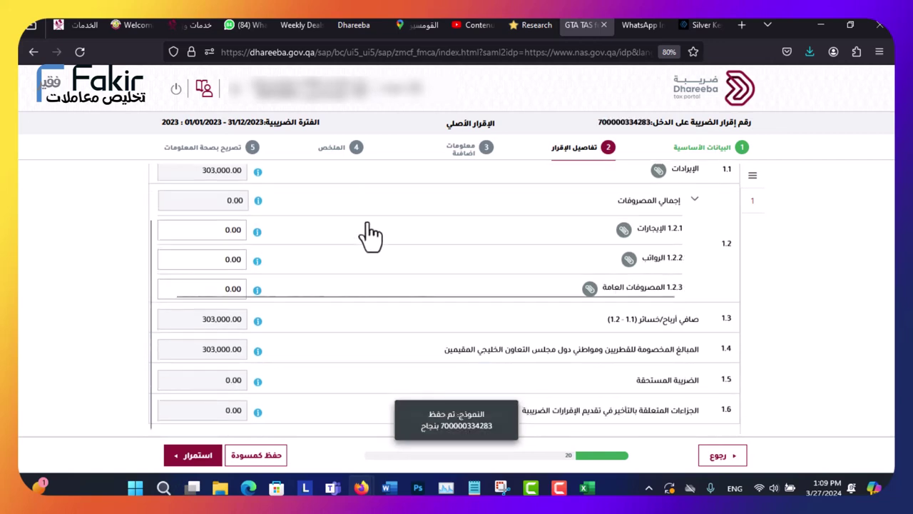
{"action": "double_click", "coordinate": [225, 229]}
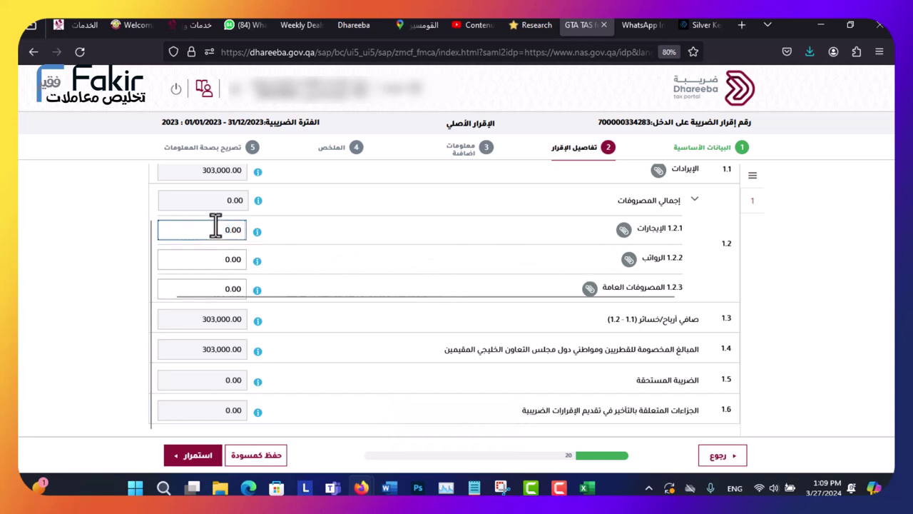
{"action": "triple_click", "coordinate": [209, 287]}
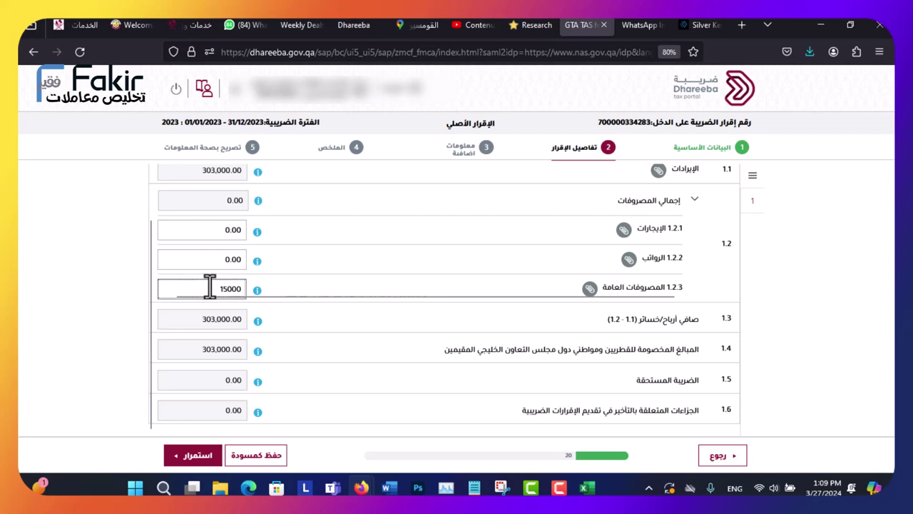
{"action": "left_click", "coordinate": [61, 260]}
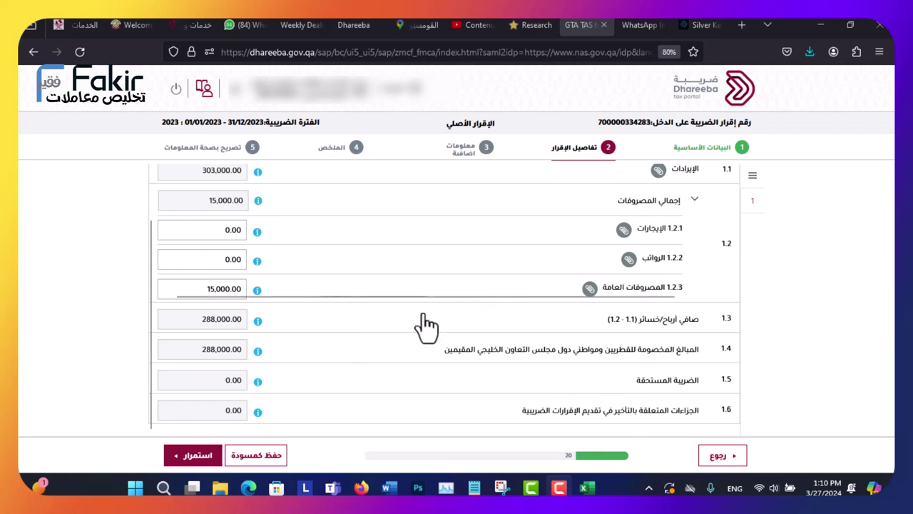
Open the attachment window for the revenue item (1.1) and switch to the Downloads folder in File Explorer
{"action": "scroll", "coordinate": [556, 285], "scroll_direction": "up", "scroll_amount": 1}
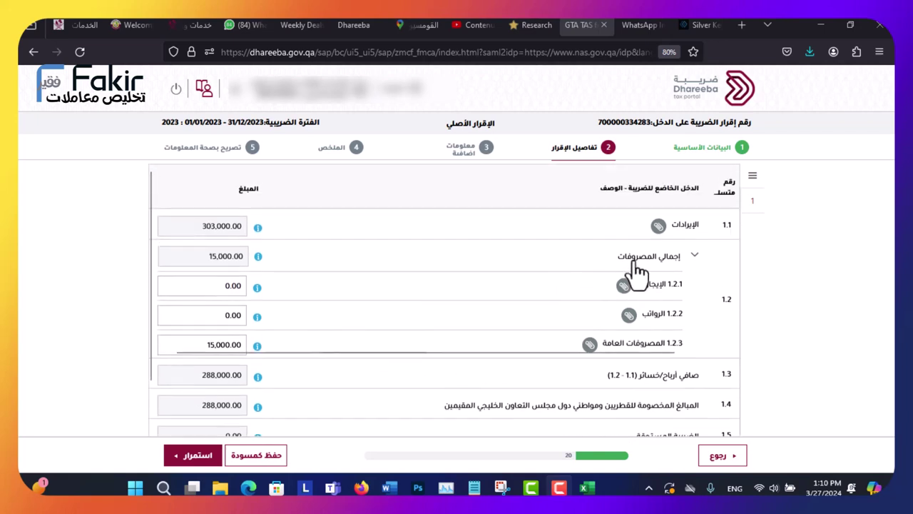
{"action": "left_click", "coordinate": [658, 226]}
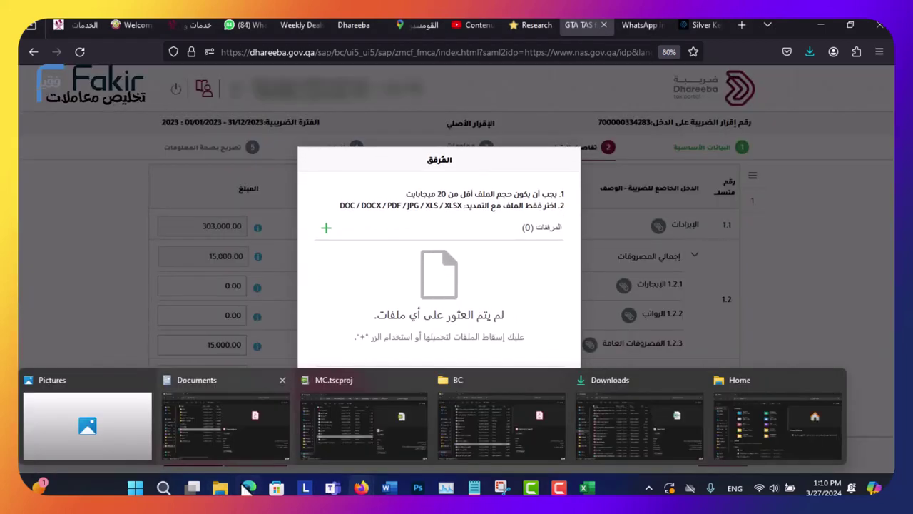
{"action": "mouse_move", "coordinate": [225, 491]}
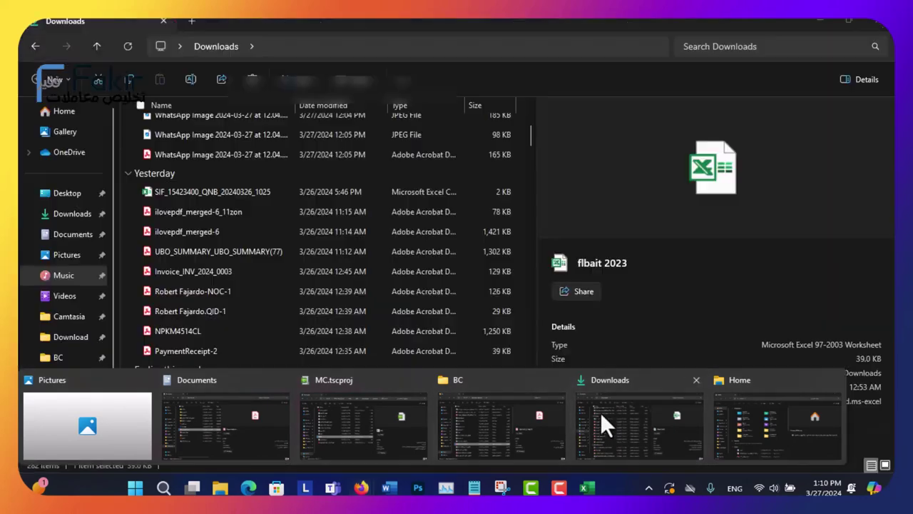
{"action": "left_click", "coordinate": [600, 411]}
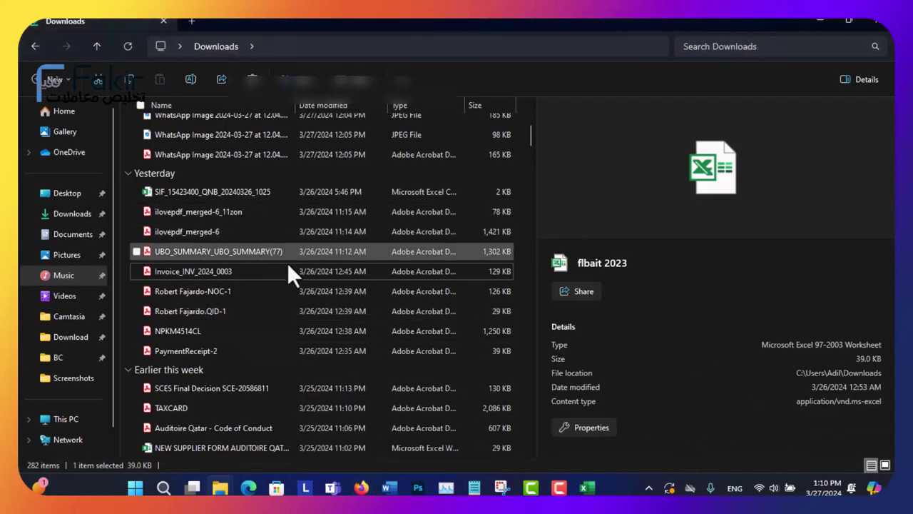
Switch to Excel and close the flbait 2023 workbook
{"action": "left_click", "coordinate": [591, 489]}
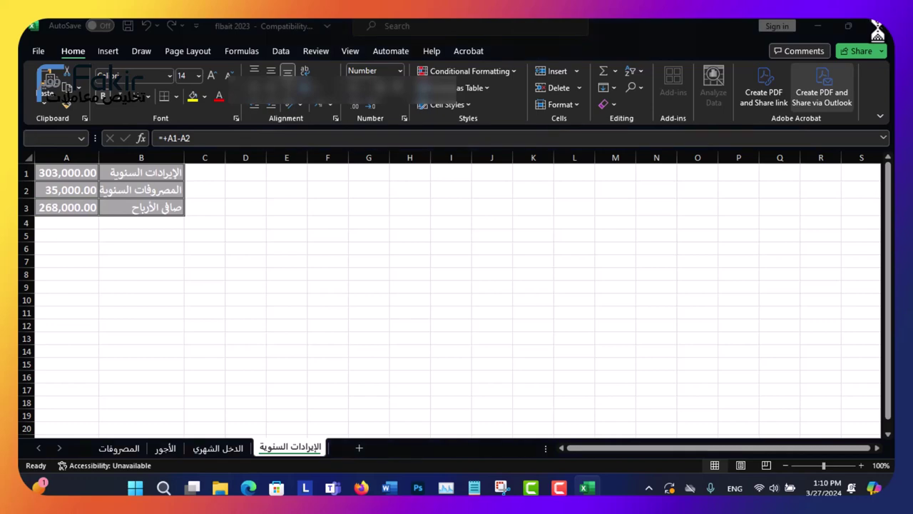
{"action": "left_click", "coordinate": [821, 84]}
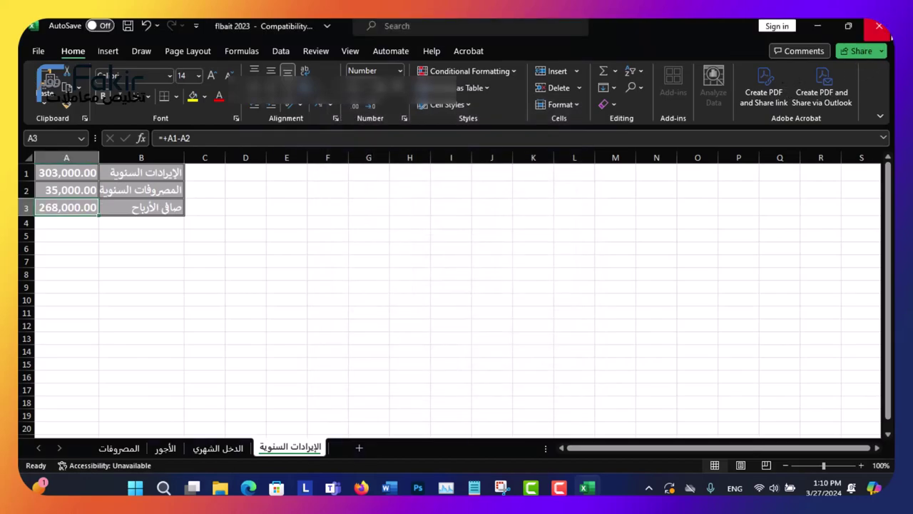
{"action": "left_click", "coordinate": [879, 25]}
{"action": "left_click", "coordinate": [473, 266]}
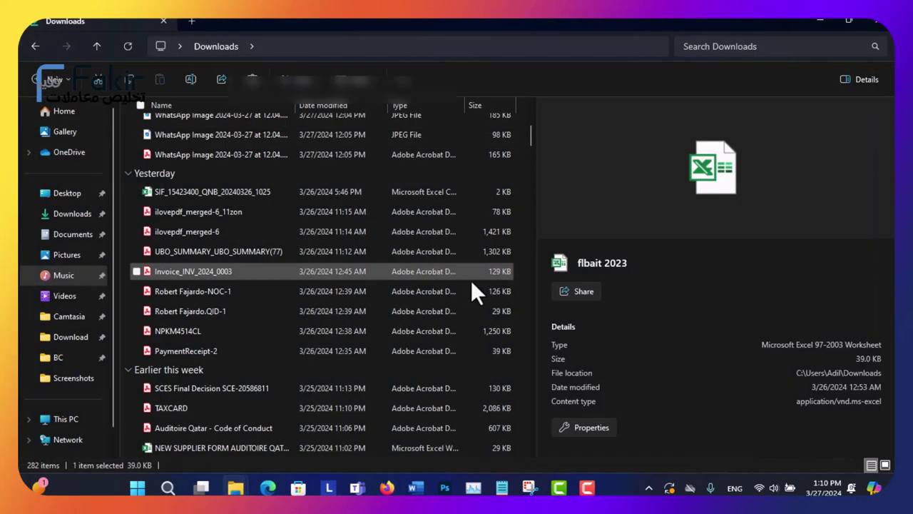
Return to the Dhareeba return and attach flbait 2023 from the Downloads folder to the revenue item
{"action": "key", "text": "alt+Tab"}
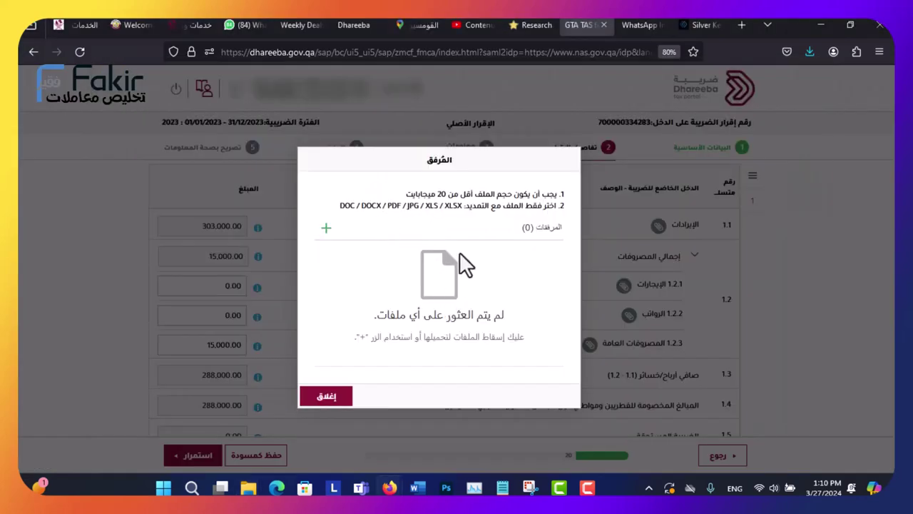
{"action": "left_click", "coordinate": [326, 228]}
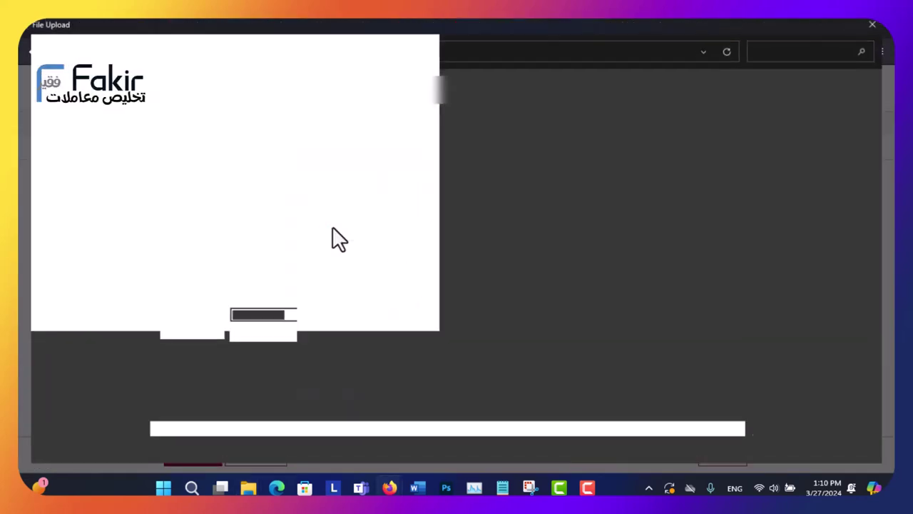
{"action": "scroll", "coordinate": [188, 294], "scroll_direction": "down", "scroll_amount": 2}
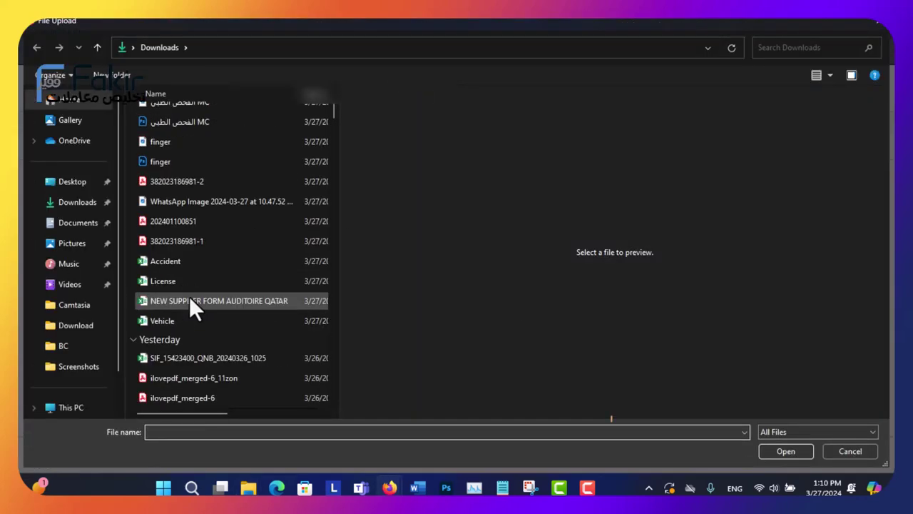
{"action": "scroll", "coordinate": [166, 334], "scroll_direction": "down", "scroll_amount": 2}
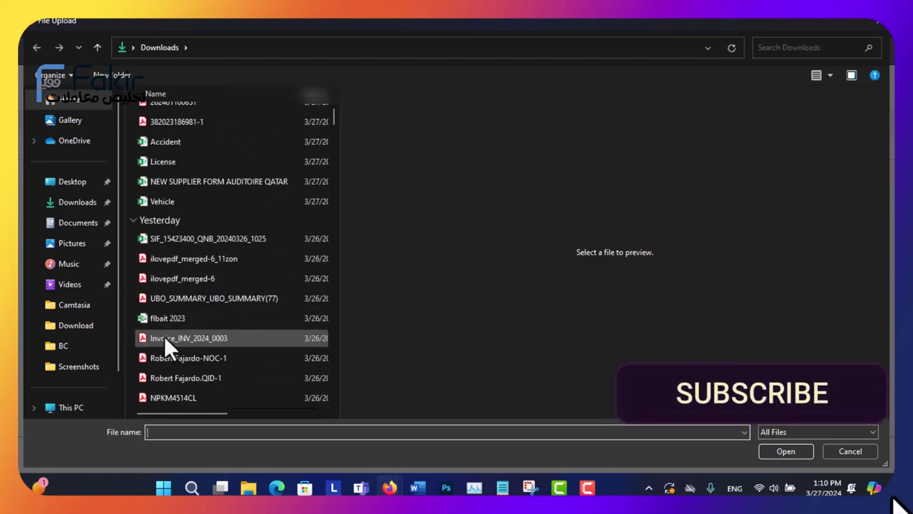
{"action": "scroll", "coordinate": [164, 335], "scroll_direction": "down", "scroll_amount": 1}
{"action": "left_click", "coordinate": [172, 262]}
{"action": "left_click", "coordinate": [767, 453]}
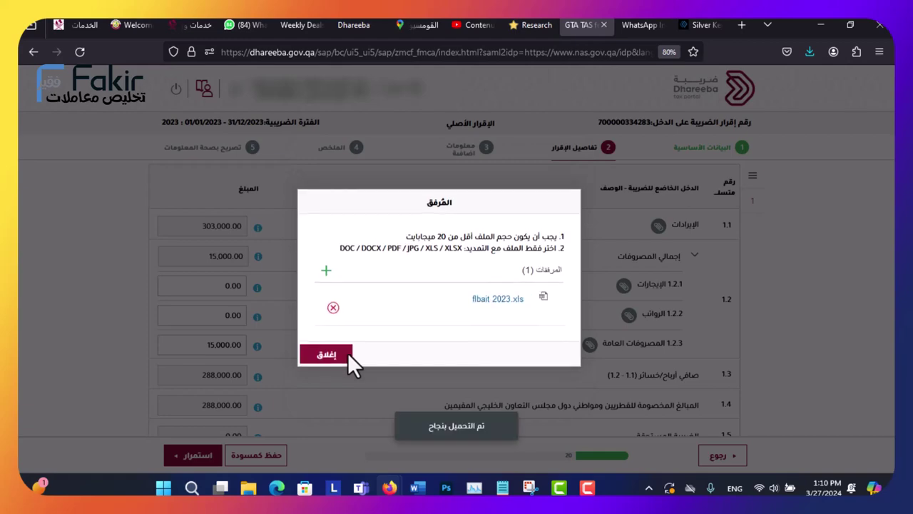
Close the revenue item's attachment window and attach flbait 2023 from the Downloads folder to the rents item (الإيجارات, 1.2.1)
{"action": "left_click", "coordinate": [326, 354]}
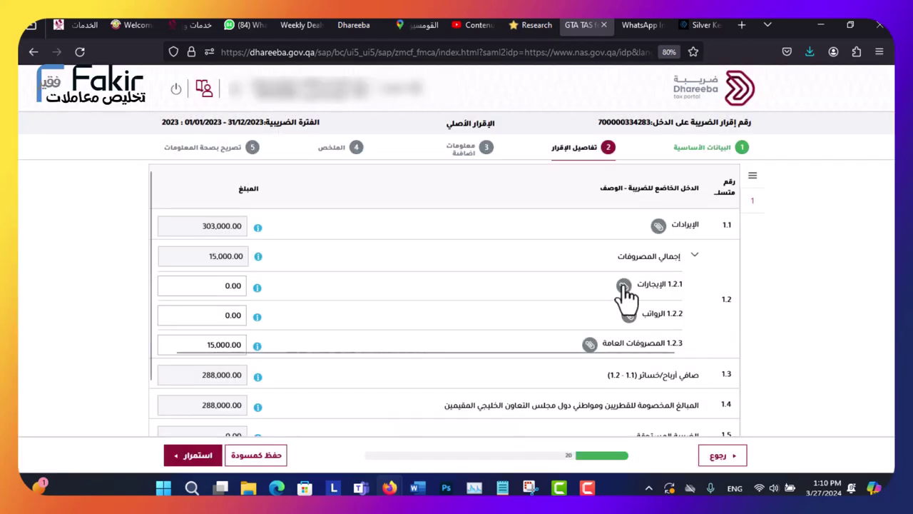
{"action": "left_click", "coordinate": [622, 287]}
{"action": "left_click", "coordinate": [326, 228]}
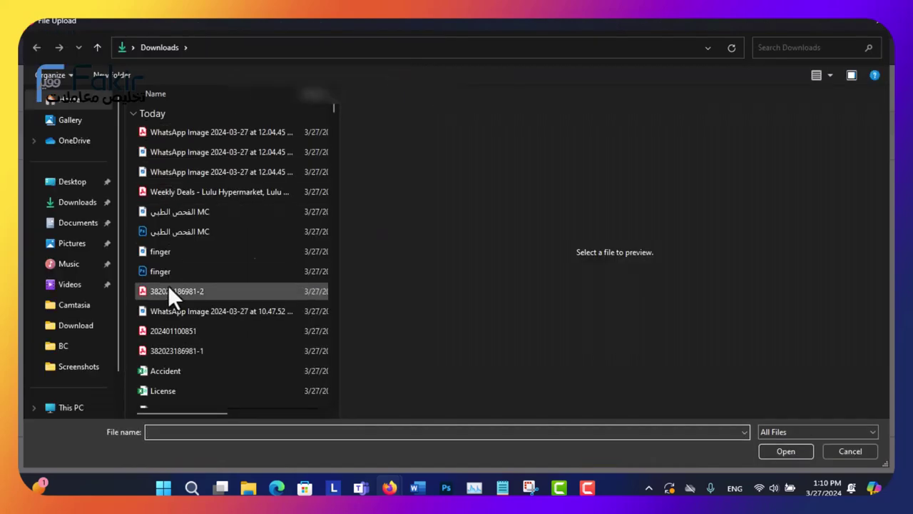
{"action": "scroll", "coordinate": [164, 289], "scroll_direction": "down", "scroll_amount": 2}
{"action": "scroll", "coordinate": [171, 319], "scroll_direction": "down", "scroll_amount": 2}
{"action": "left_click", "coordinate": [174, 316]}
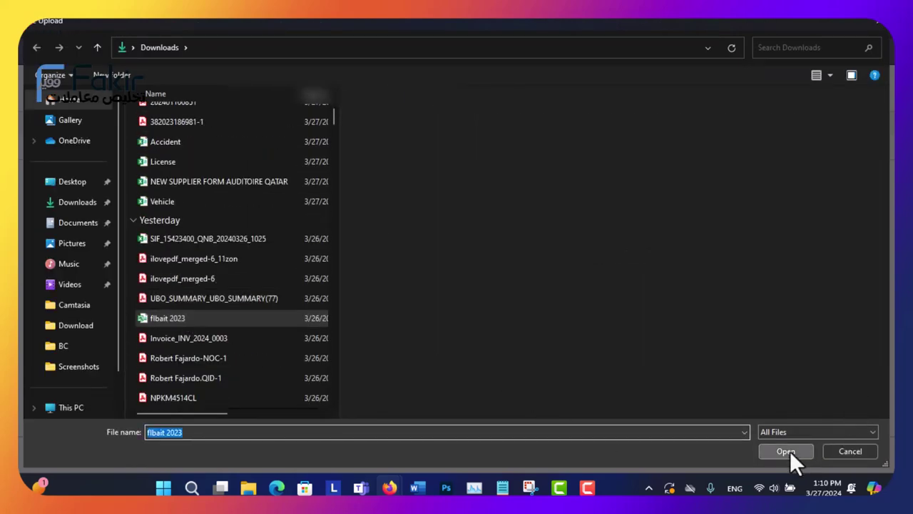
{"action": "left_click", "coordinate": [787, 451]}
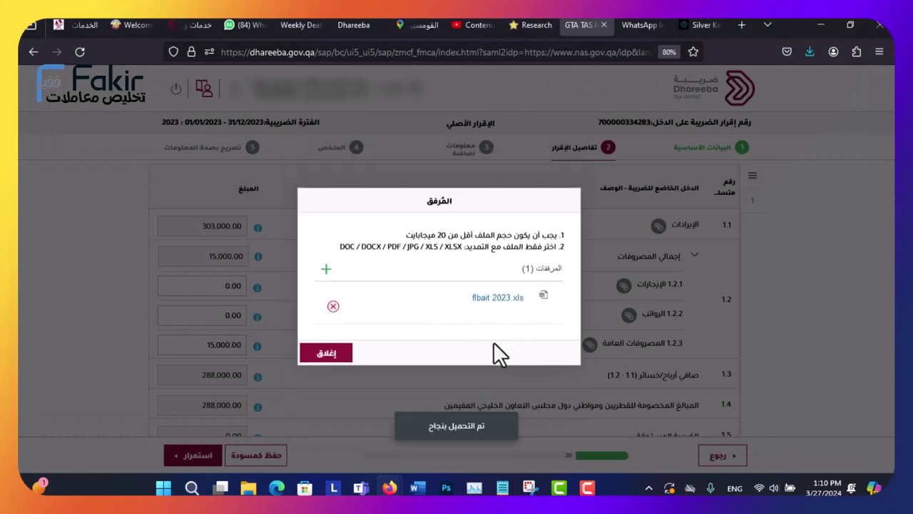
{"action": "left_click", "coordinate": [330, 355]}
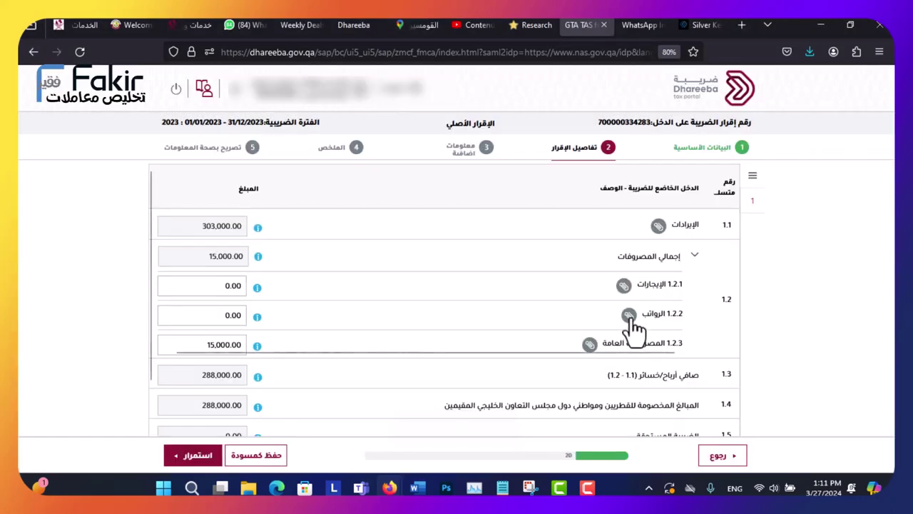
Attach flbait 2023 from the Downloads folder to the salaries item (الرواتب, 1.2.2) and close its attachment window
{"action": "left_click", "coordinate": [629, 316]}
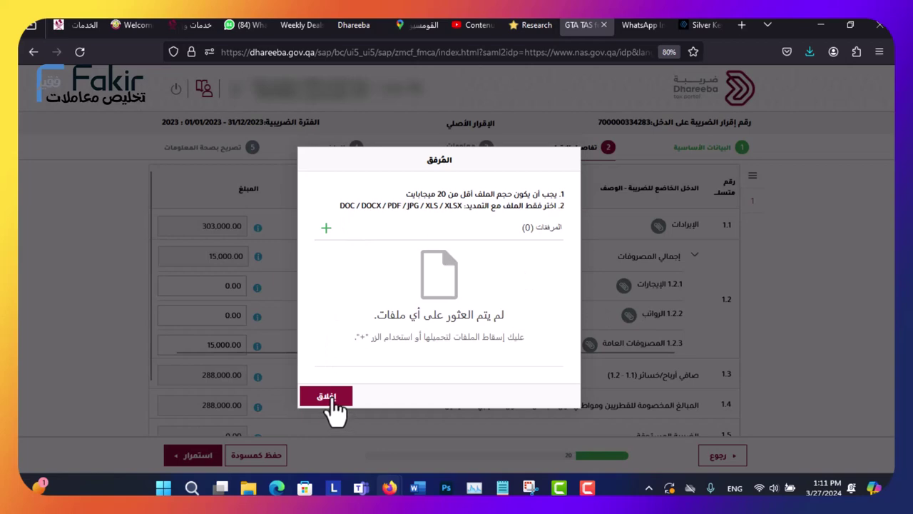
{"action": "left_click", "coordinate": [326, 228]}
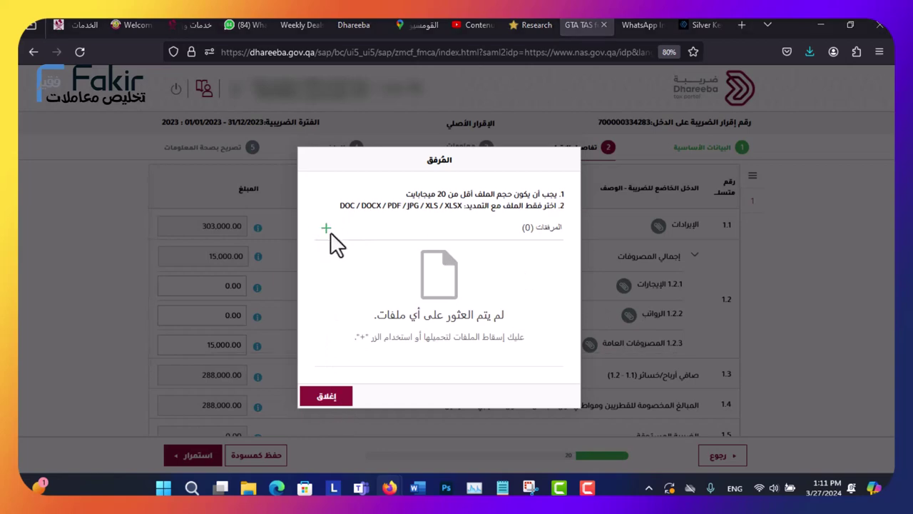
{"action": "scroll", "coordinate": [174, 313], "scroll_direction": "down", "scroll_amount": 3}
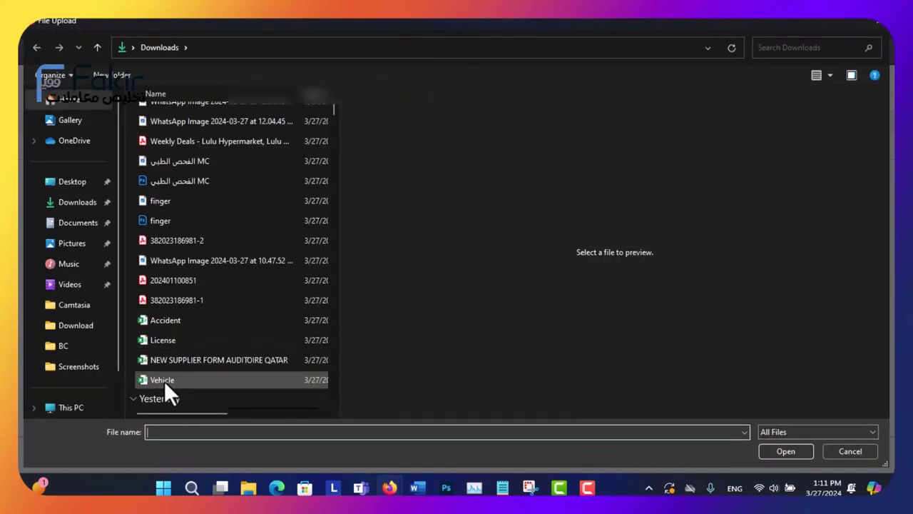
{"action": "scroll", "coordinate": [165, 341], "scroll_direction": "down", "scroll_amount": 6}
{"action": "scroll", "coordinate": [169, 339], "scroll_direction": "up", "scroll_amount": 2}
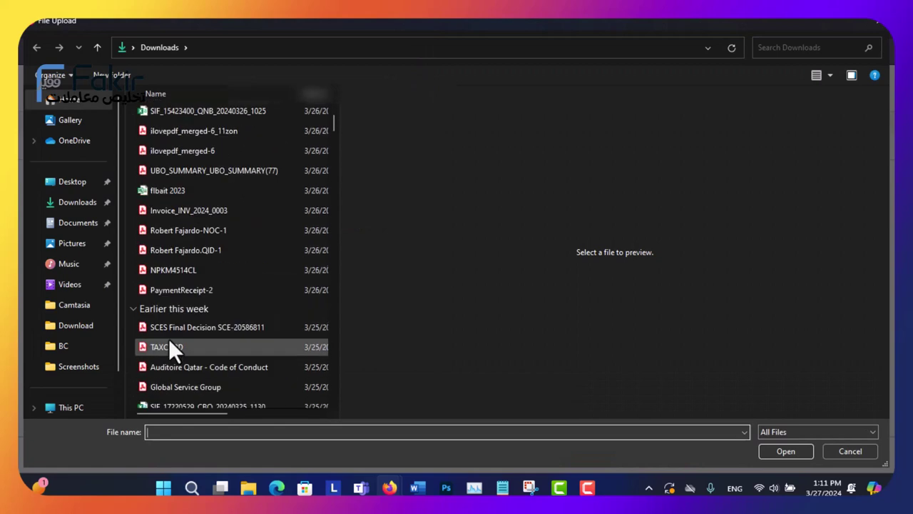
{"action": "left_click", "coordinate": [168, 193]}
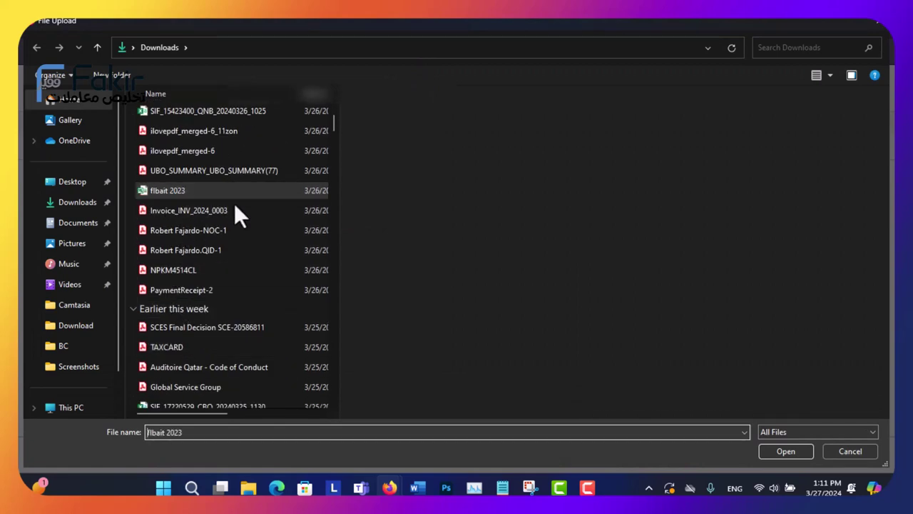
{"action": "left_click", "coordinate": [794, 445]}
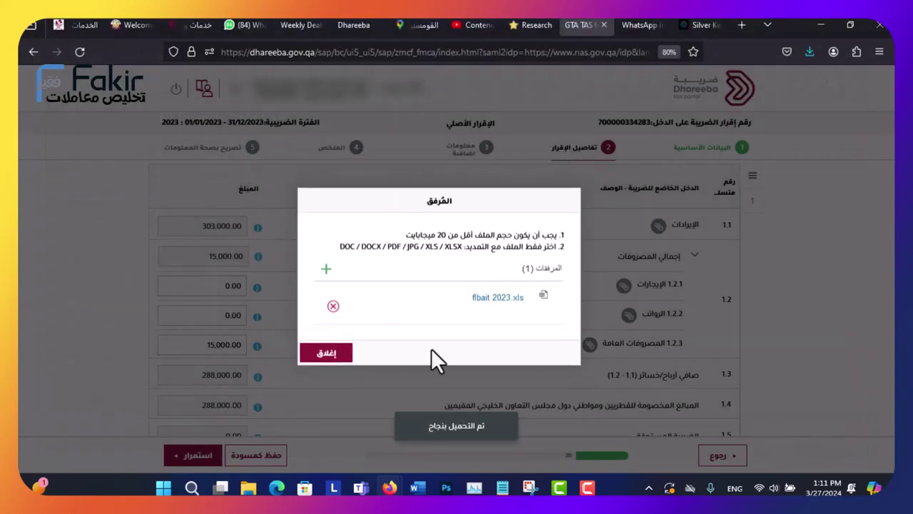
{"action": "left_click", "coordinate": [325, 354]}
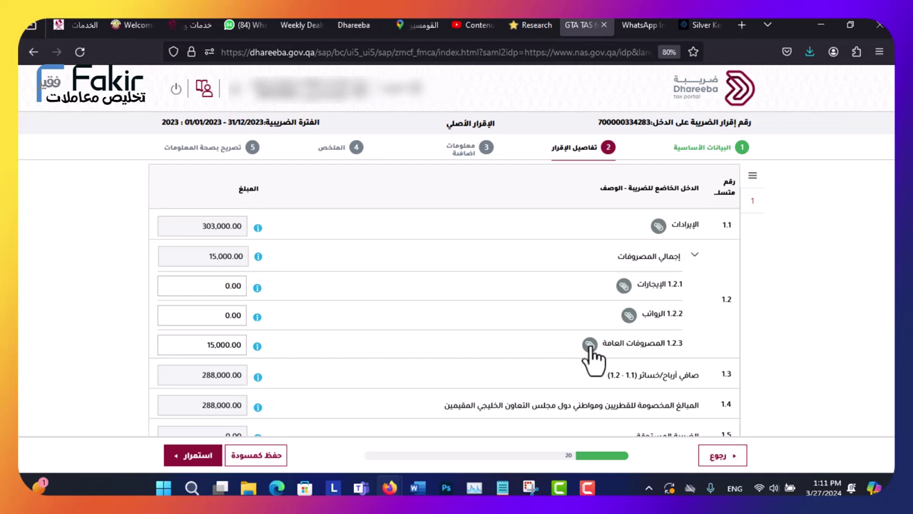
Review the attachments of the general expenses and revenue items and the basic information page (البيانات الأساسية), ending on the return details
{"action": "left_click", "coordinate": [590, 343]}
{"action": "left_click", "coordinate": [322, 396]}
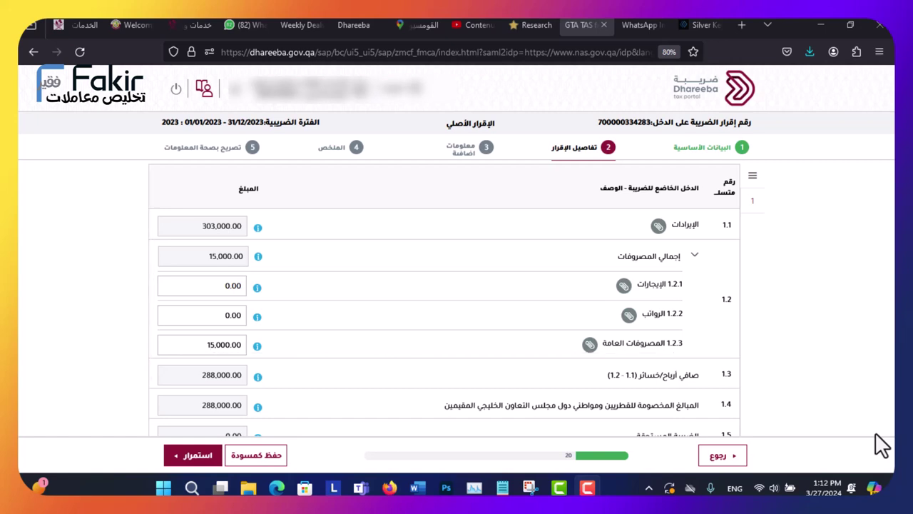
{"action": "left_click", "coordinate": [658, 226]}
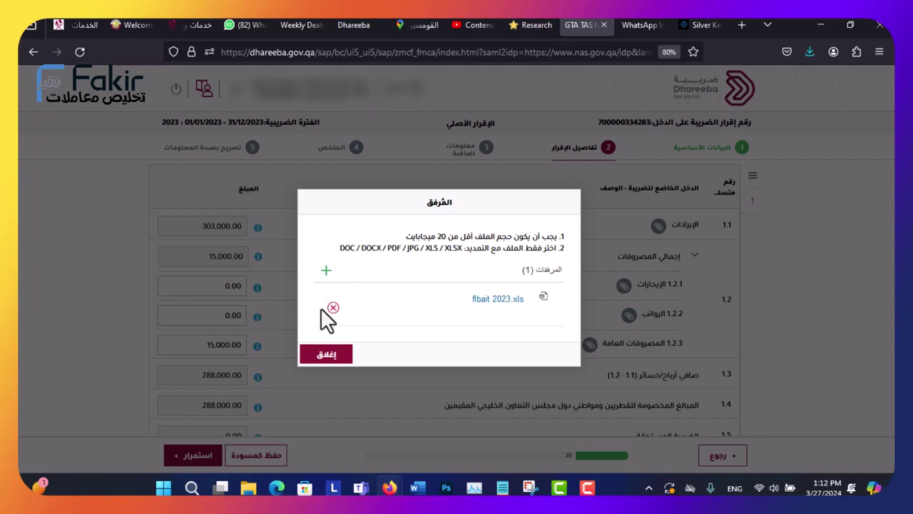
{"action": "left_click", "coordinate": [326, 355]}
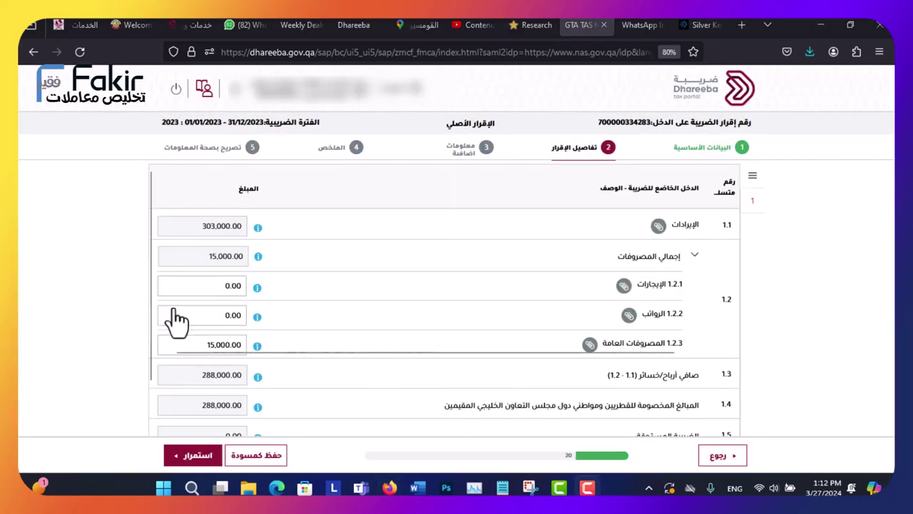
{"action": "left_click", "coordinate": [729, 458]}
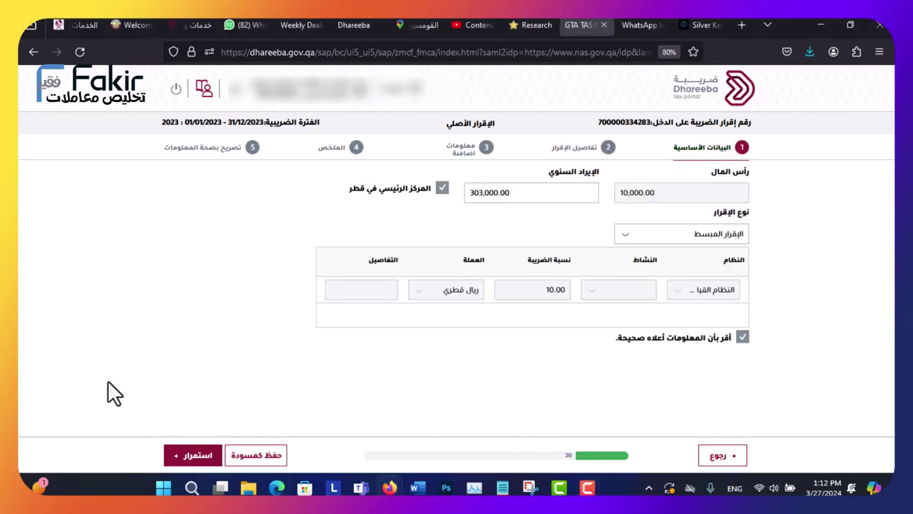
{"action": "left_click", "coordinate": [194, 457]}
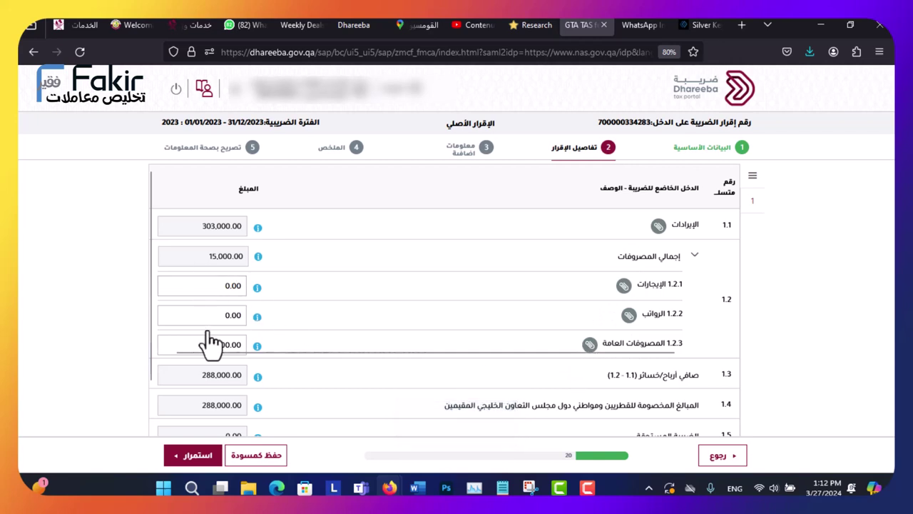
Set the general expenses (المصروفات العامة, item 1.2.3) to 0 in the return details
{"action": "left_click", "coordinate": [182, 347]}
{"action": "type", "text": "0"}
{"action": "left_click", "coordinate": [59, 286]}
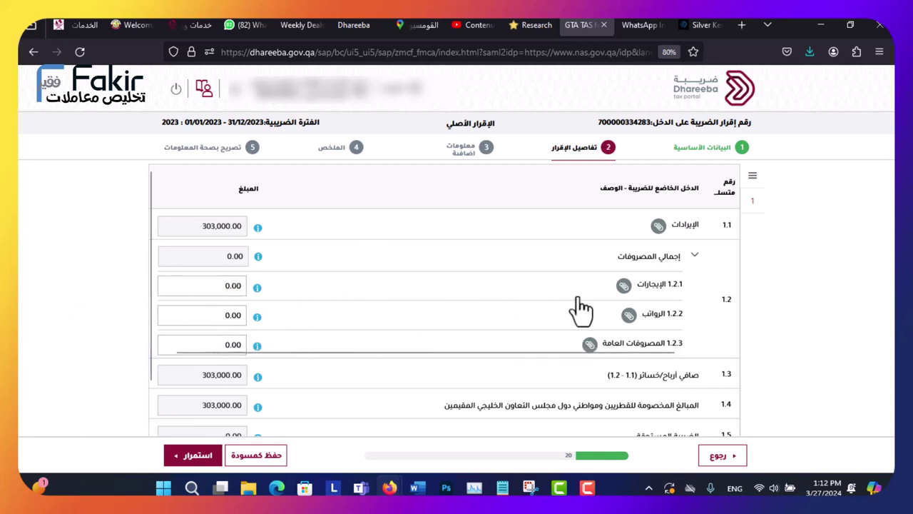
Attach flbait 2023 from the Downloads folder to the general expenses item (1.2.3) and close its attachment window
{"action": "left_click", "coordinate": [589, 344]}
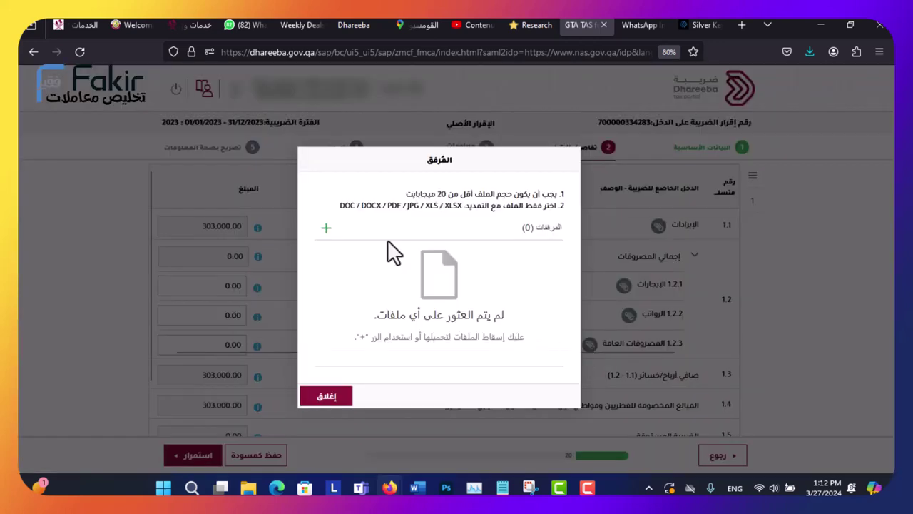
{"action": "left_click", "coordinate": [326, 230]}
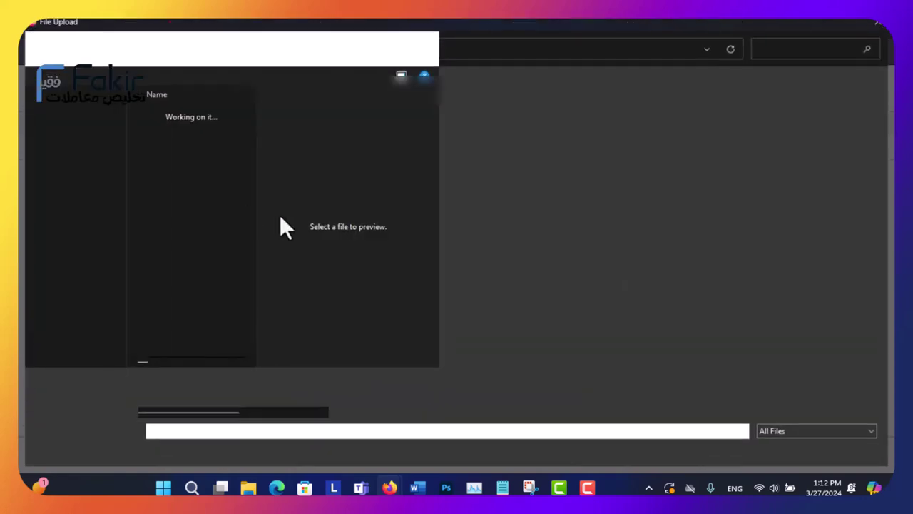
{"action": "scroll", "coordinate": [183, 322], "scroll_direction": "down", "scroll_amount": 4}
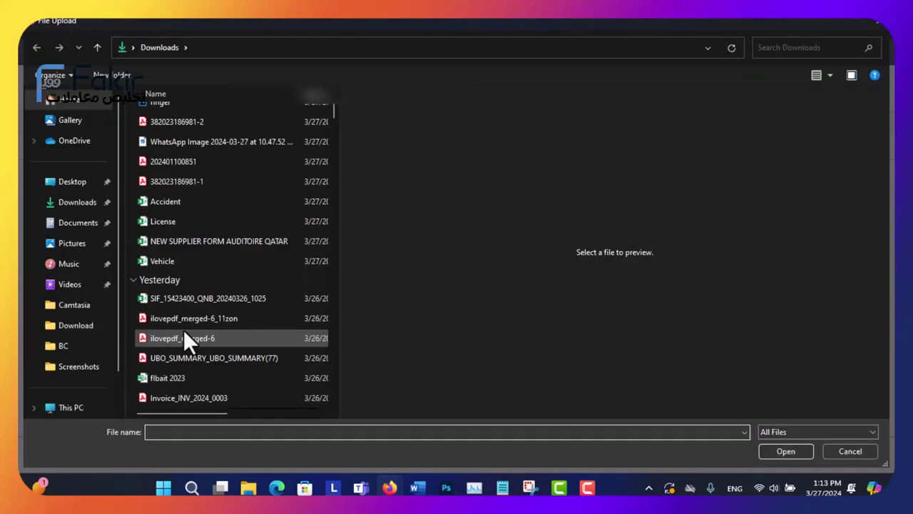
{"action": "left_click", "coordinate": [177, 320]}
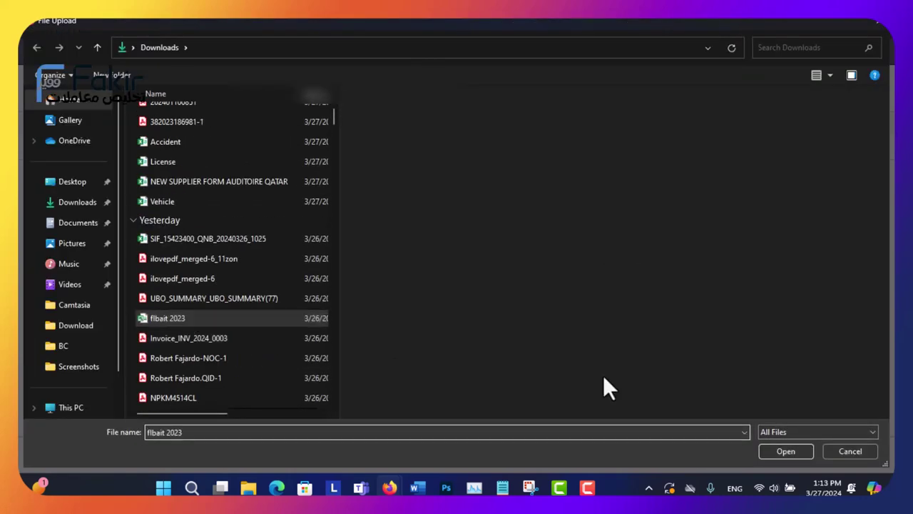
{"action": "left_click", "coordinate": [786, 451]}
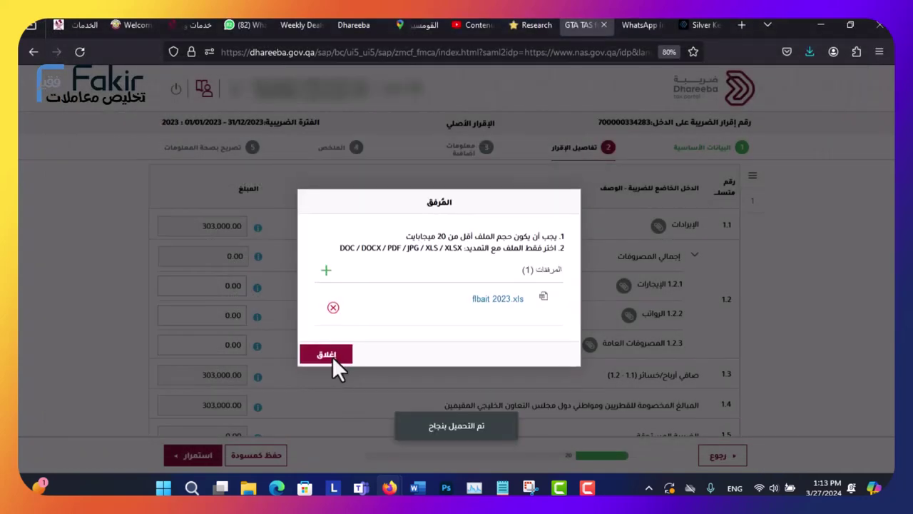
{"action": "left_click", "coordinate": [327, 354]}
Continue past the additional information (معلومات إضافية), leaving the notes empty, to the return's summary (الملخص)
{"action": "left_click", "coordinate": [206, 456]}
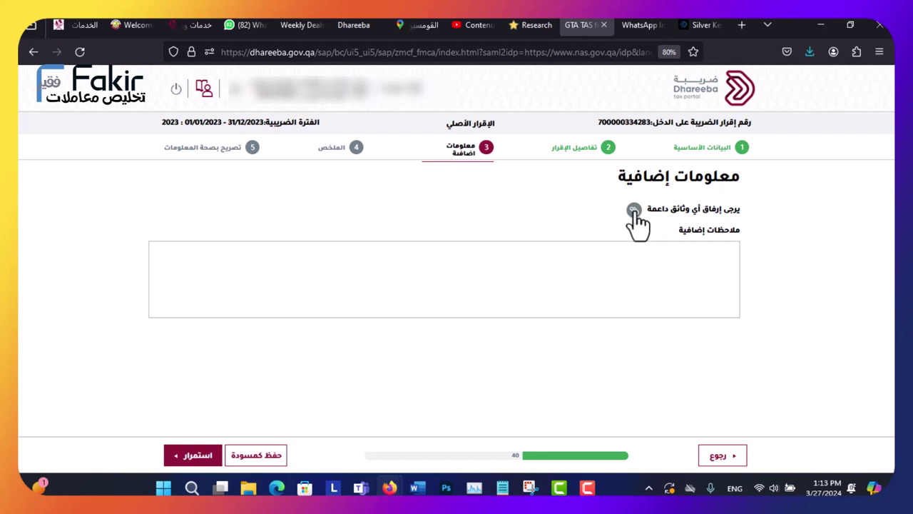
{"action": "left_click", "coordinate": [193, 456]}
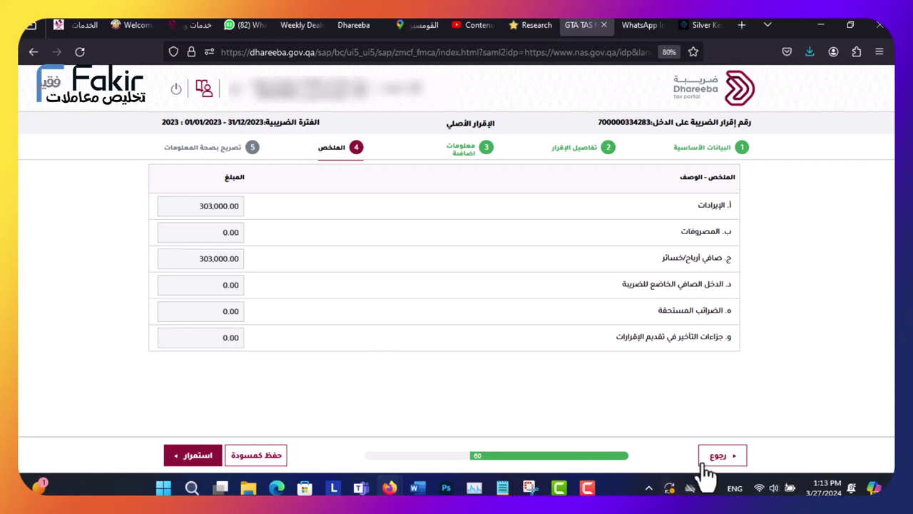
Leave the return for the portal's home page and open the notifications list (أشعاراتي)
{"action": "left_click", "coordinate": [235, 106]}
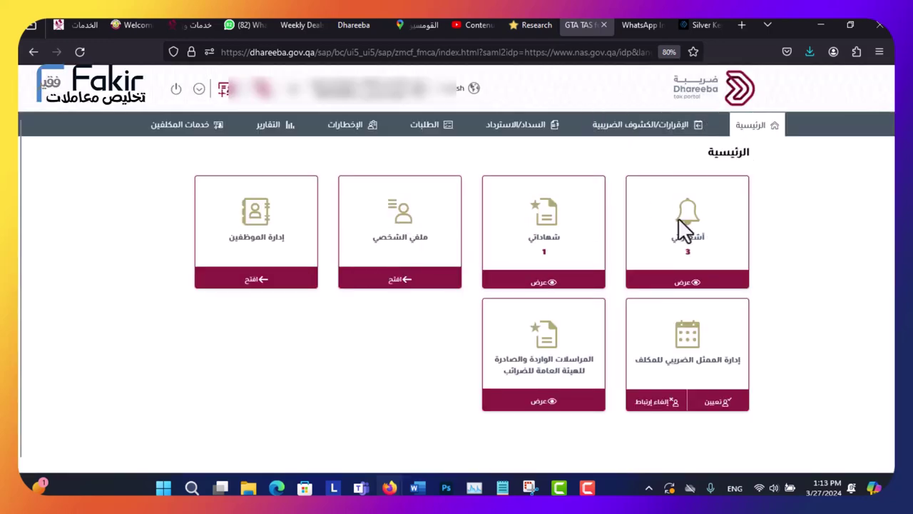
{"action": "left_click", "coordinate": [682, 284]}
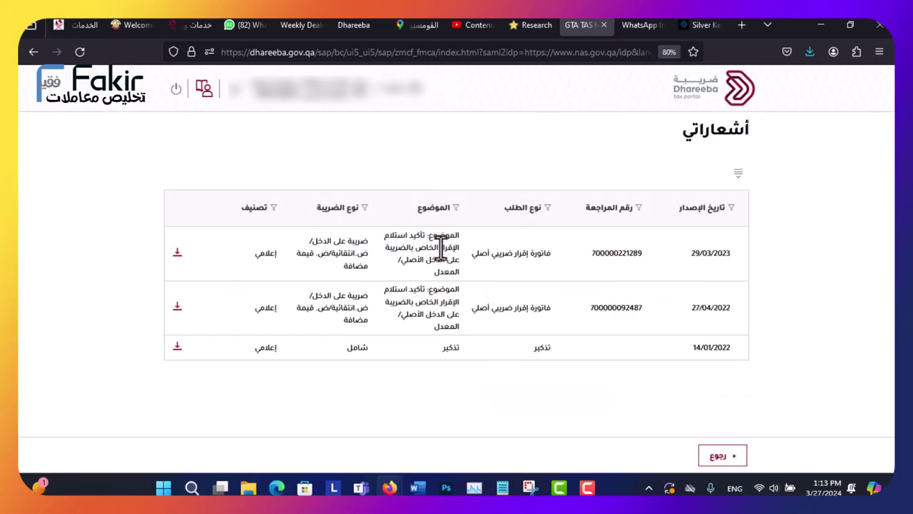